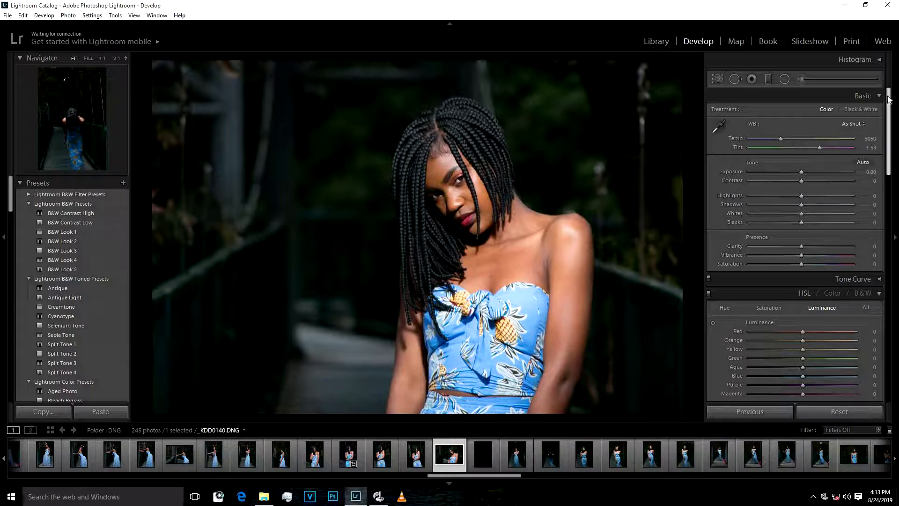
mouse_move(889, 98)
left_mouse_down()
mouse_move(891, 128)
mouse_move(891, 89)
left_mouse_up()
mouse_move(891, 96)
left_mouse_down()
mouse_move(897, 304)
mouse_move(897, 93)
left_mouse_up()
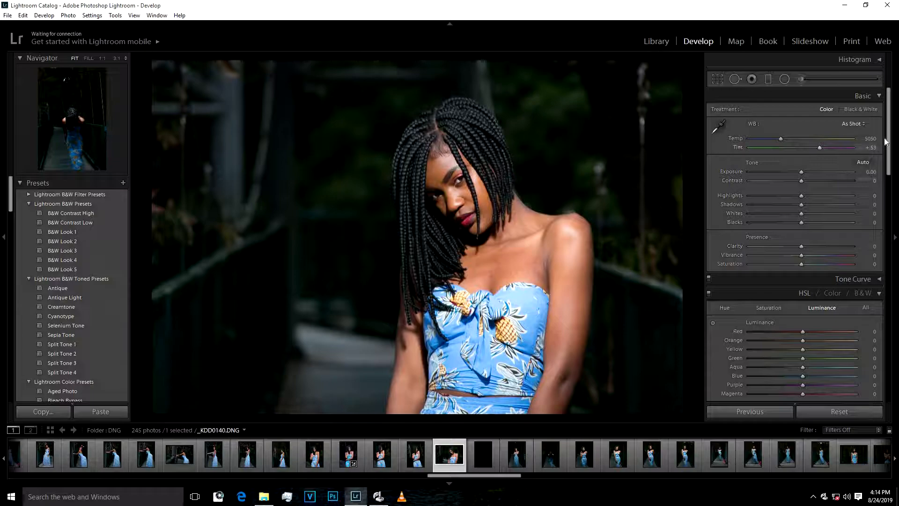
left_click_drag(886, 142, 893, 367)
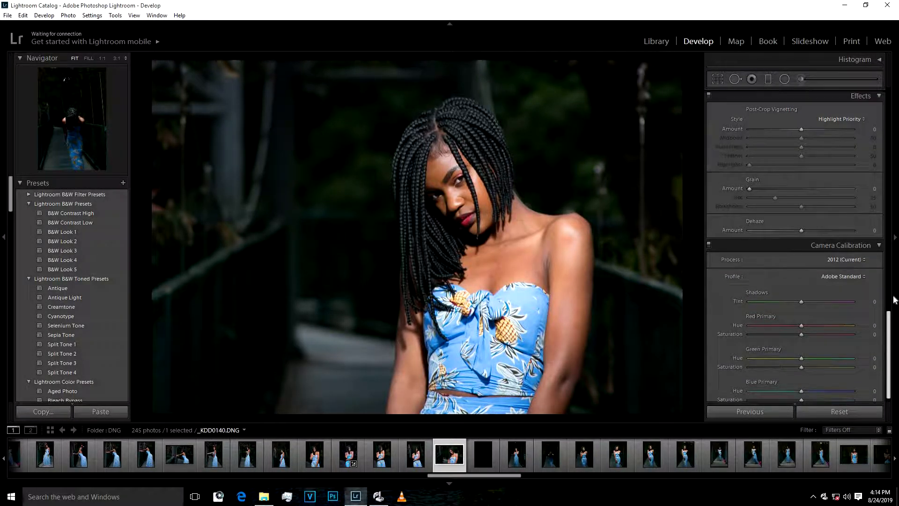
left_click_drag(895, 299, 884, 124)
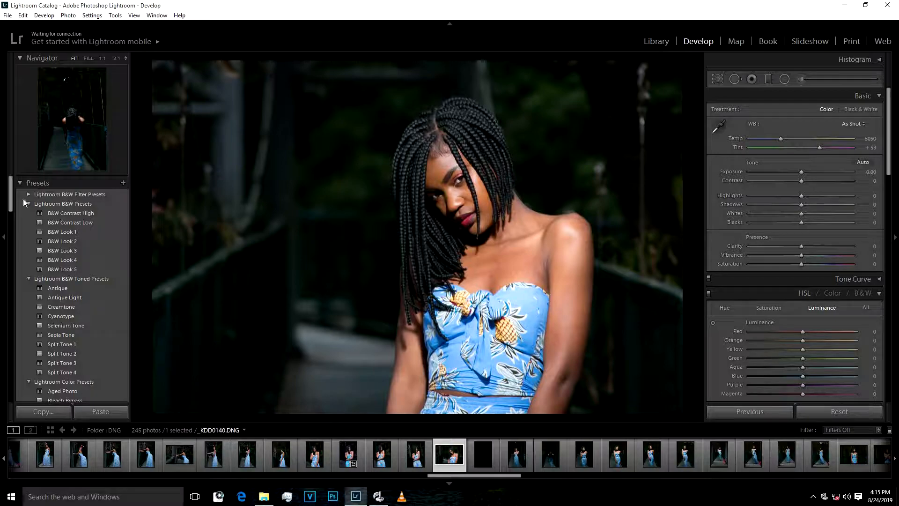
Step: Hide the navigator and presets area and the filmstrip to enlarge the photo
left_click(6, 240)
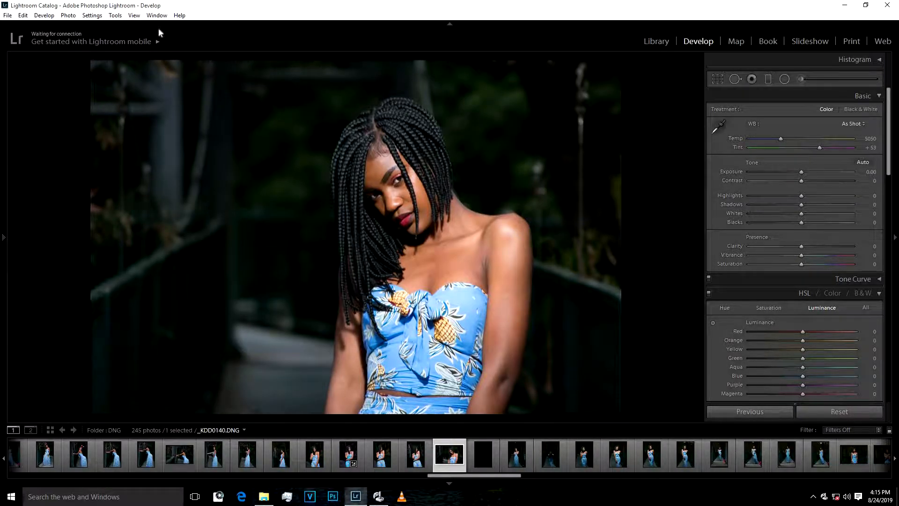
left_click(449, 485)
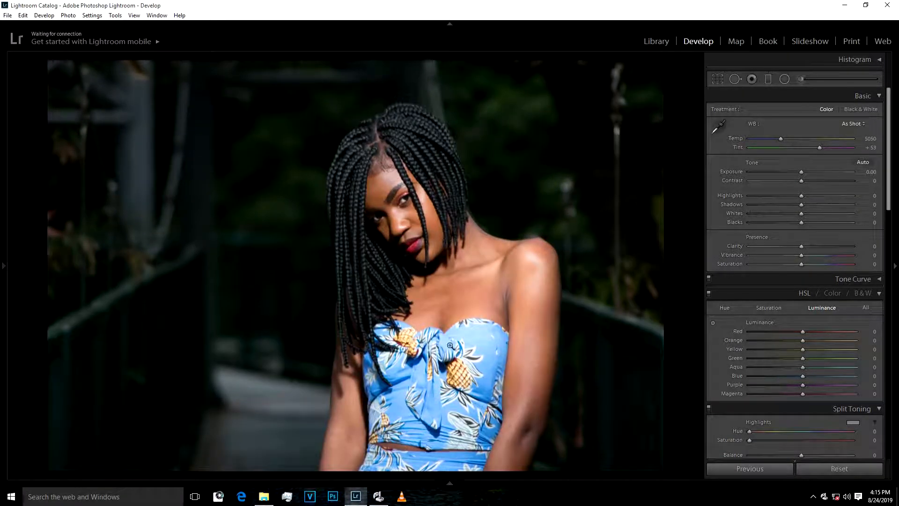
Step: Unlock the Windows taskbar and set it to auto-hide
right_click(431, 501)
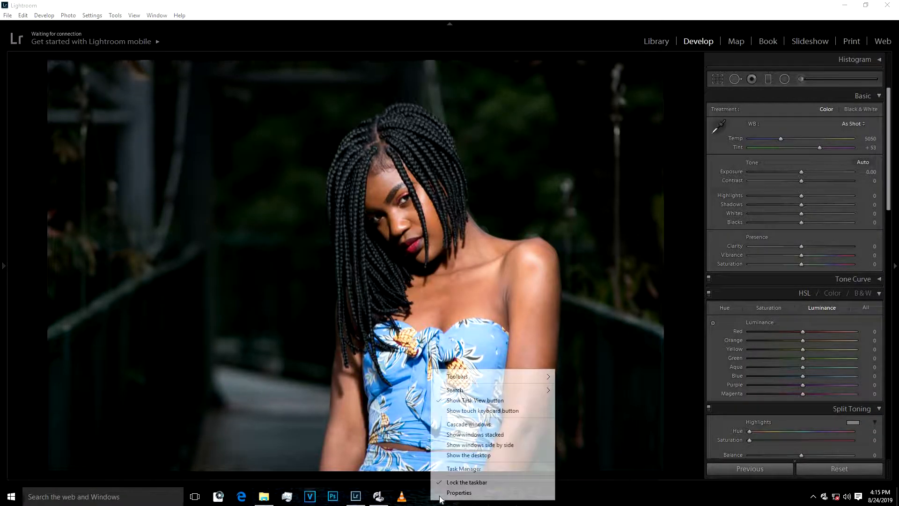
left_click(448, 494)
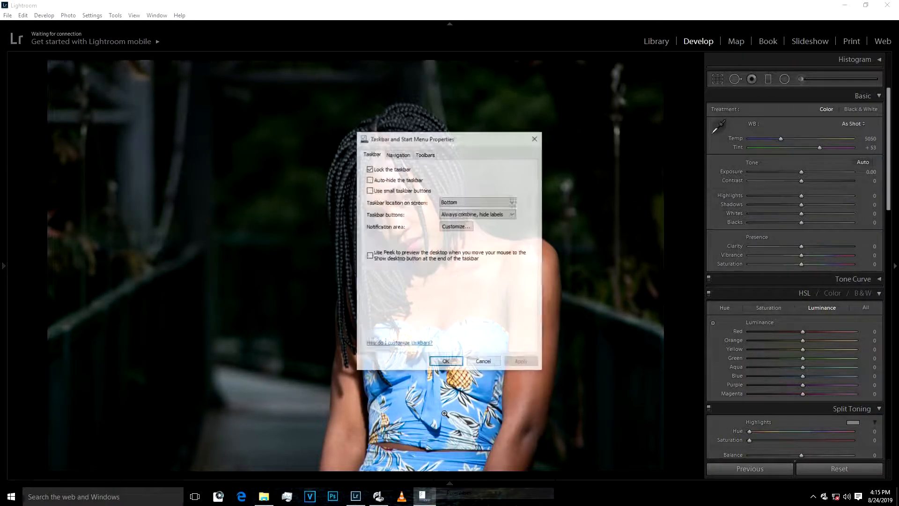
left_click(370, 169)
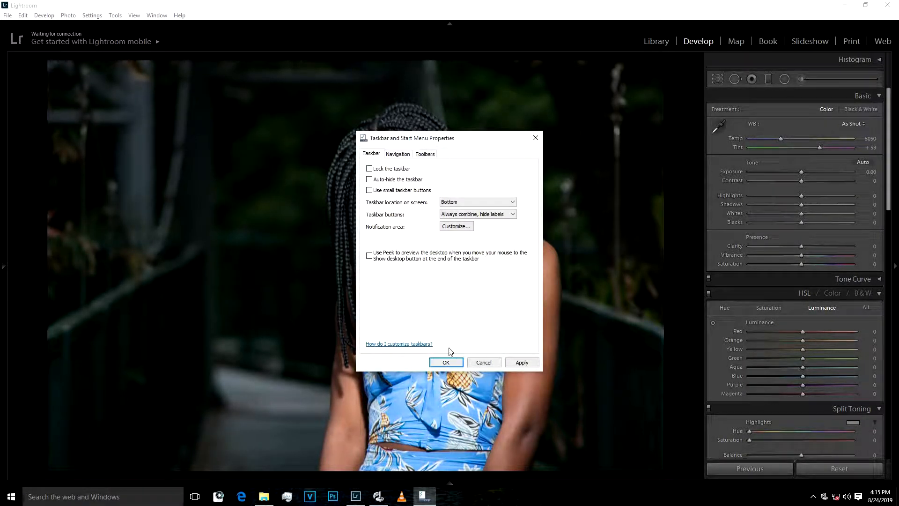
left_click(448, 363)
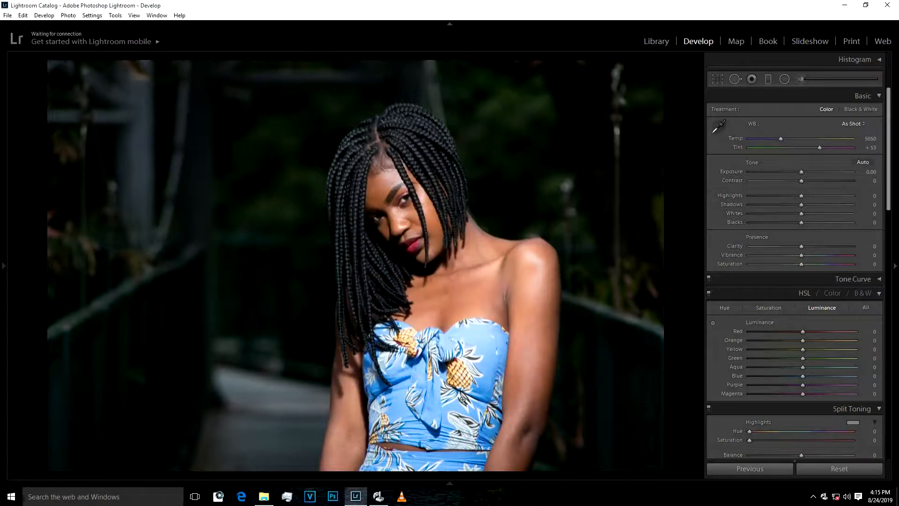
right_click(438, 499)
left_click(467, 498)
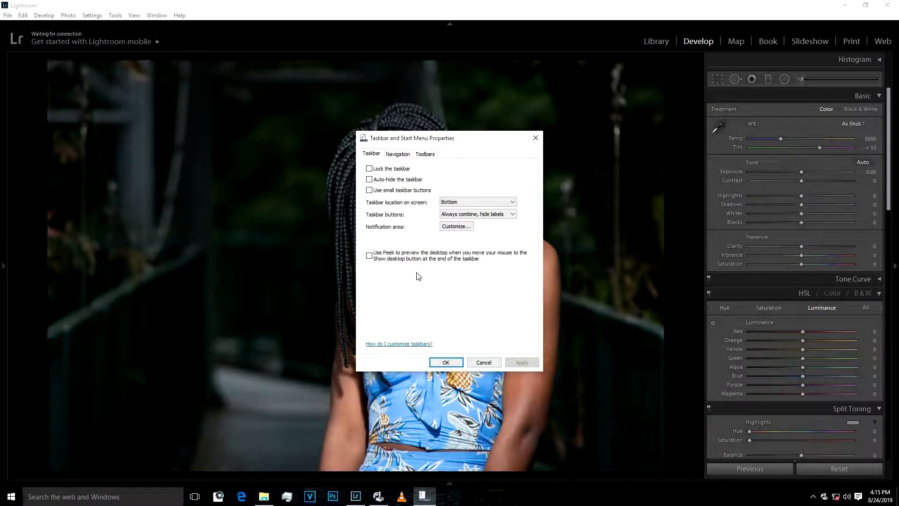
left_click(370, 179)
left_click(446, 362)
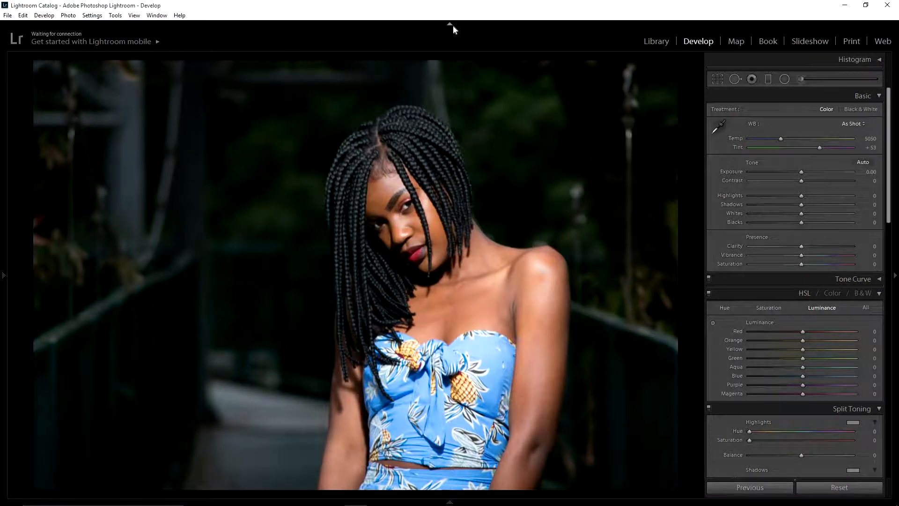
Step: Hide the module picker above the photo to give the image more room
left_click(451, 24)
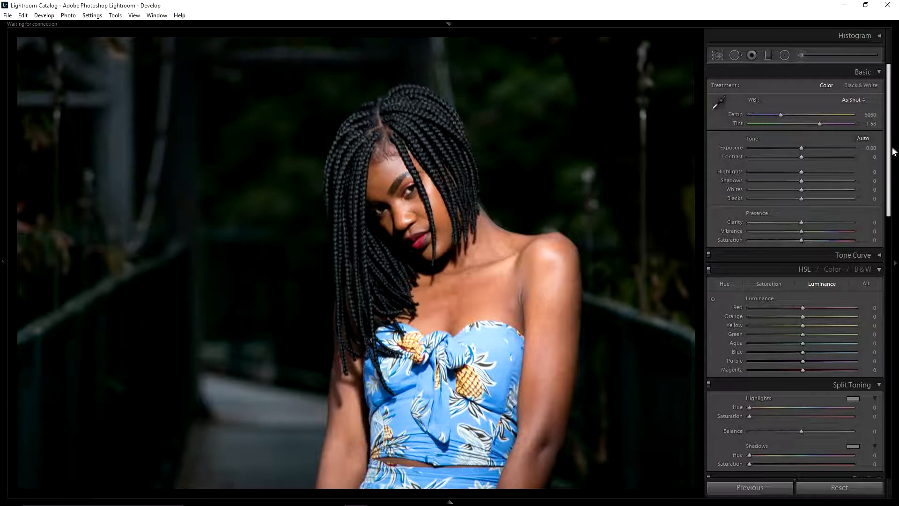
mouse_move(893, 152)
left_mouse_down()
mouse_move(898, 324)
mouse_move(898, 148)
left_mouse_up()
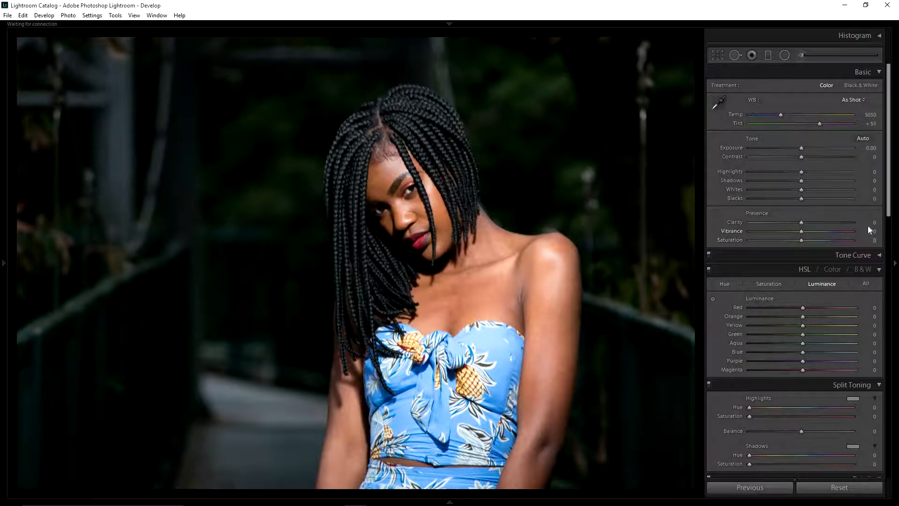
left_click_drag(889, 175, 780, 65)
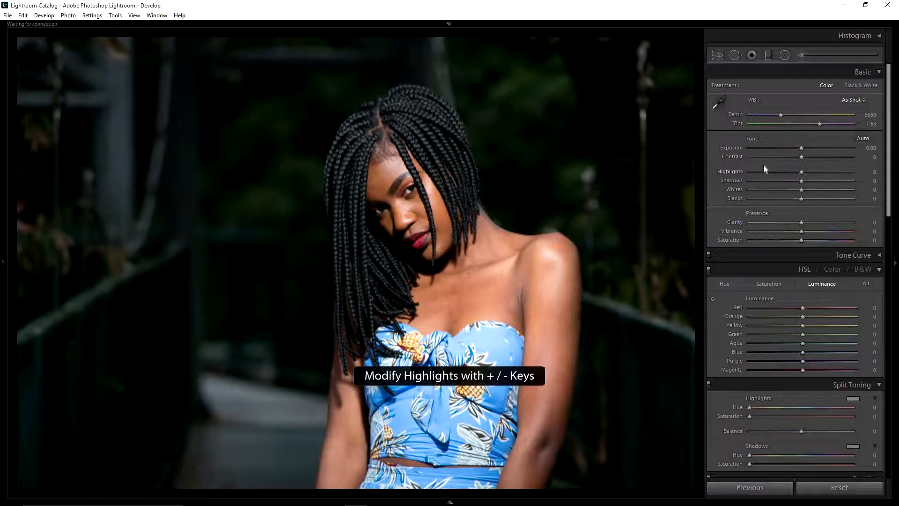
Step: Lower the portrait's Highlights to -40 in the Basic tone adjustments
key("minus")
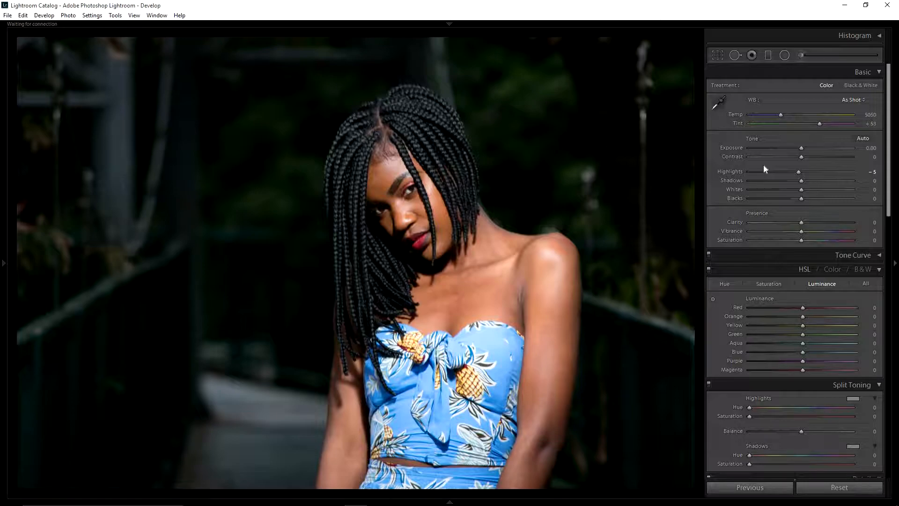
key("minus")
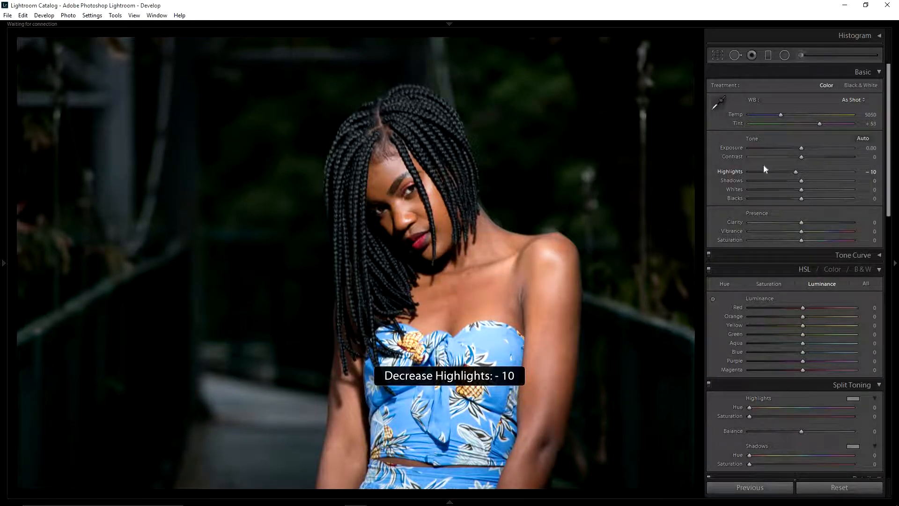
key("minus")
key("minus")
key("minus")
key("minus")
key("minus")
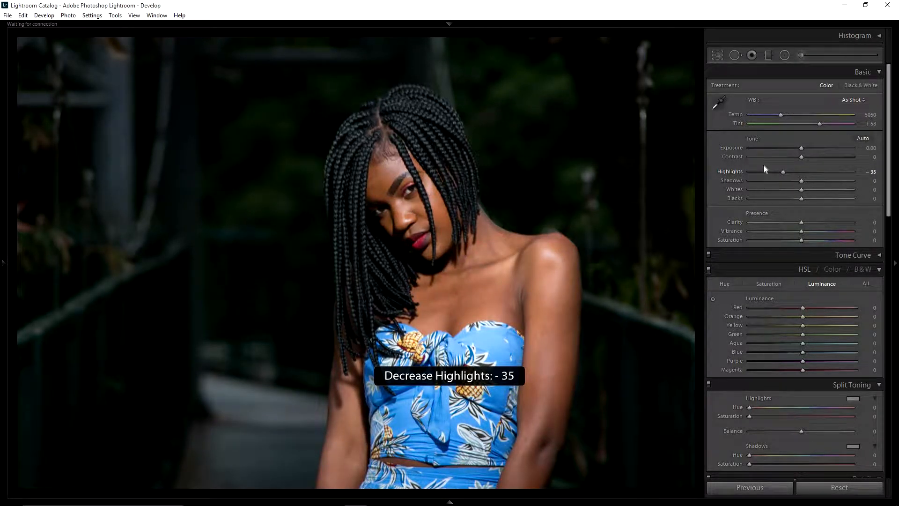
key("minus")
key("minus")
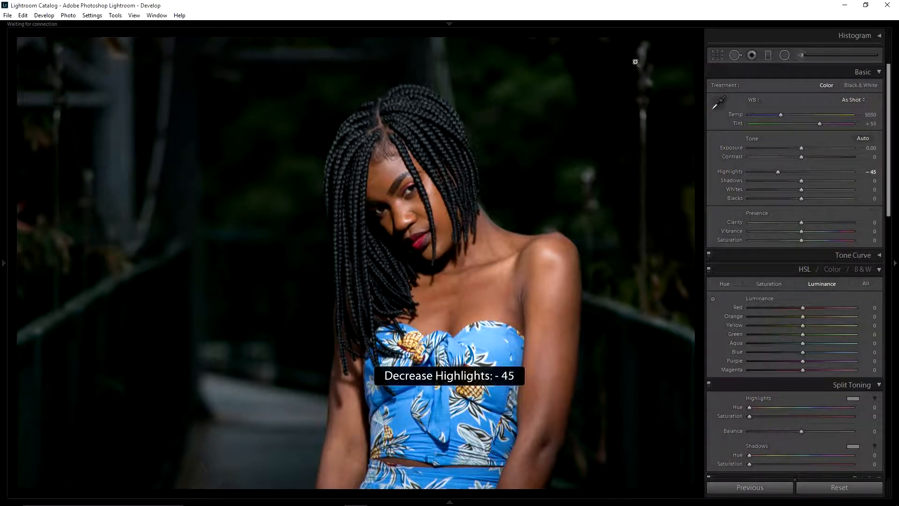
key("minus")
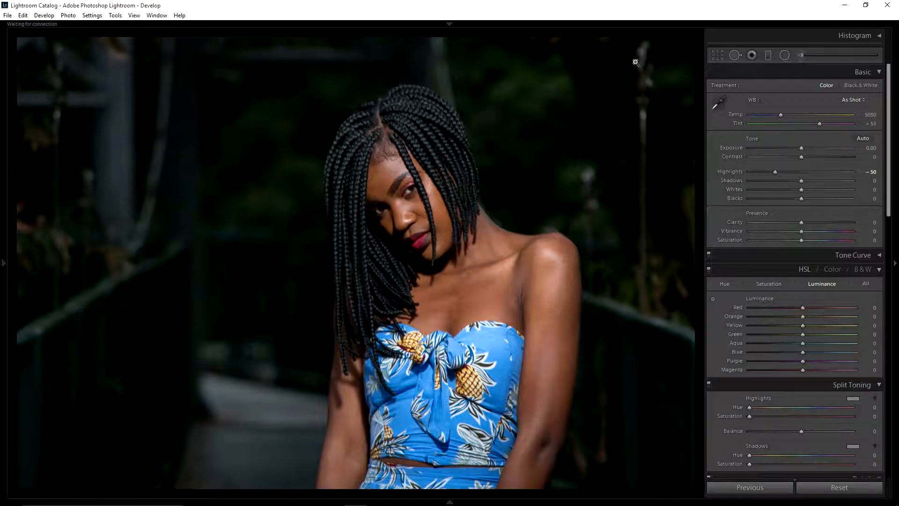
key("minus")
key("minus")
key("equal")
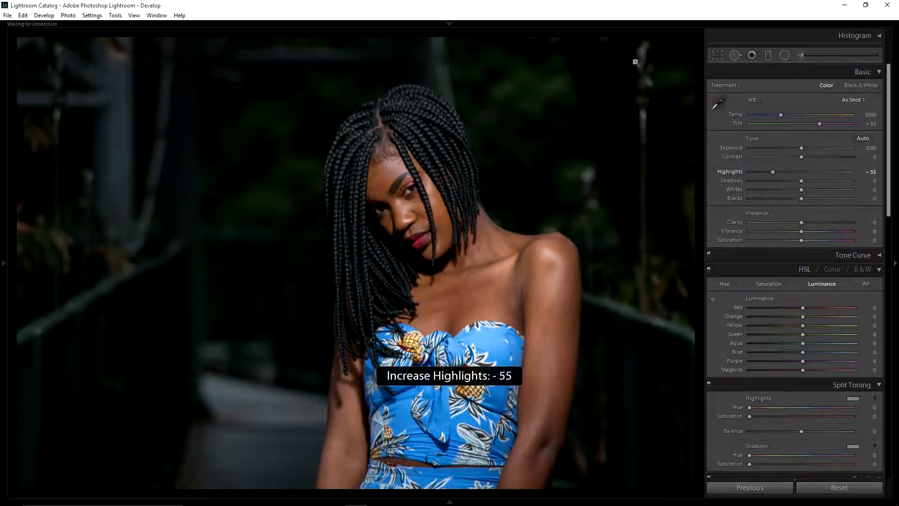
key("minus")
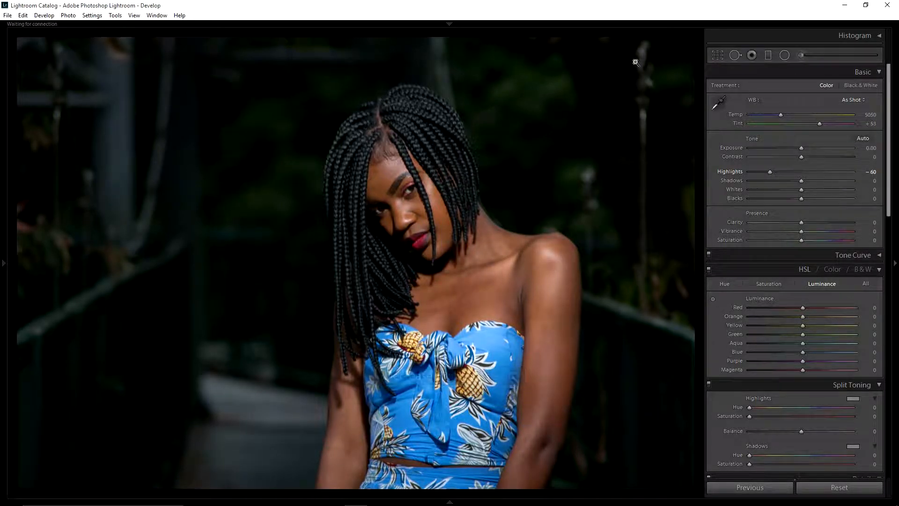
key("equal")
key("minus")
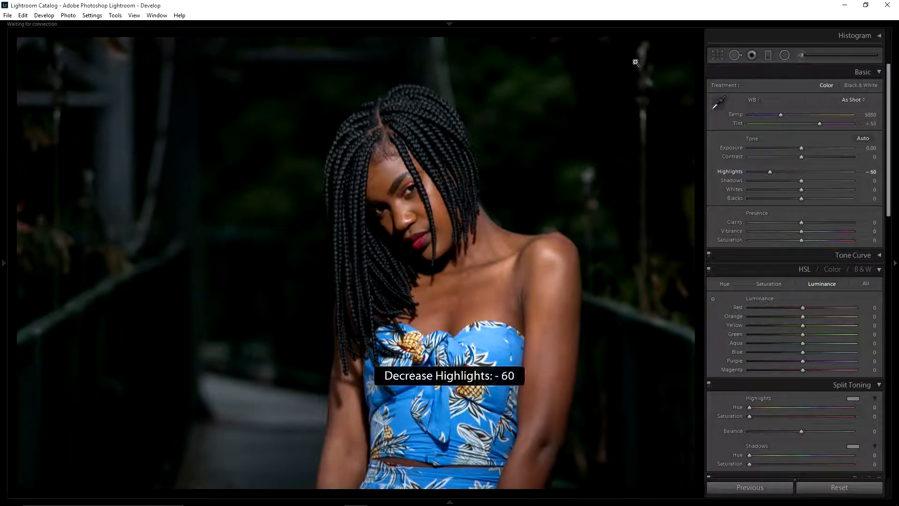
key("minus")
key("minus")
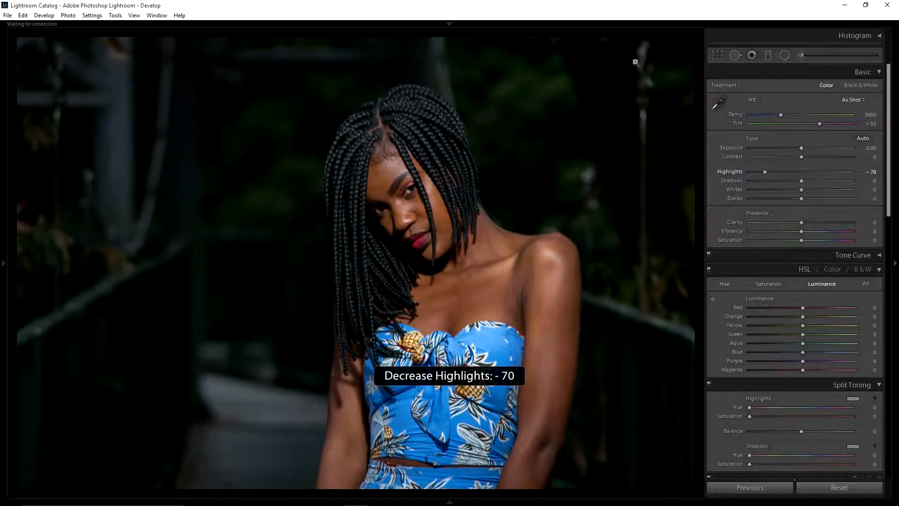
key("equal")
key("equal")
key("equal")
key("equal")
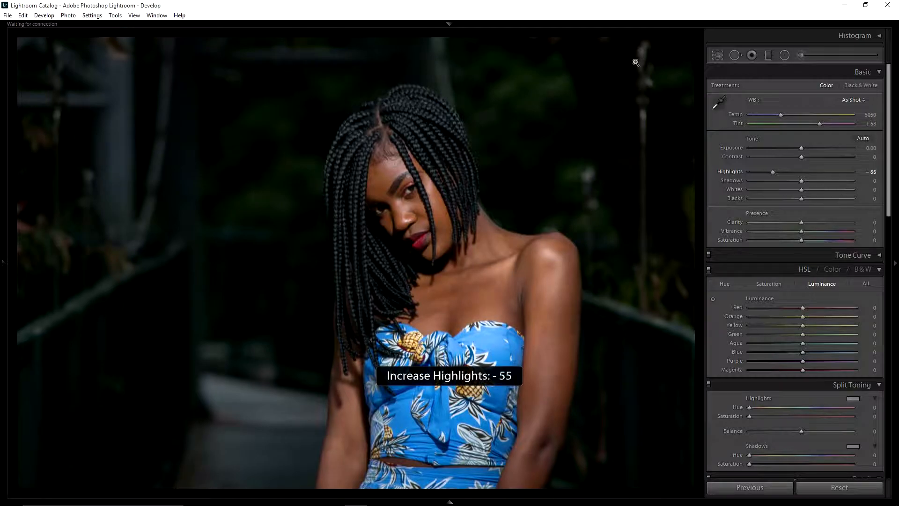
key("equal")
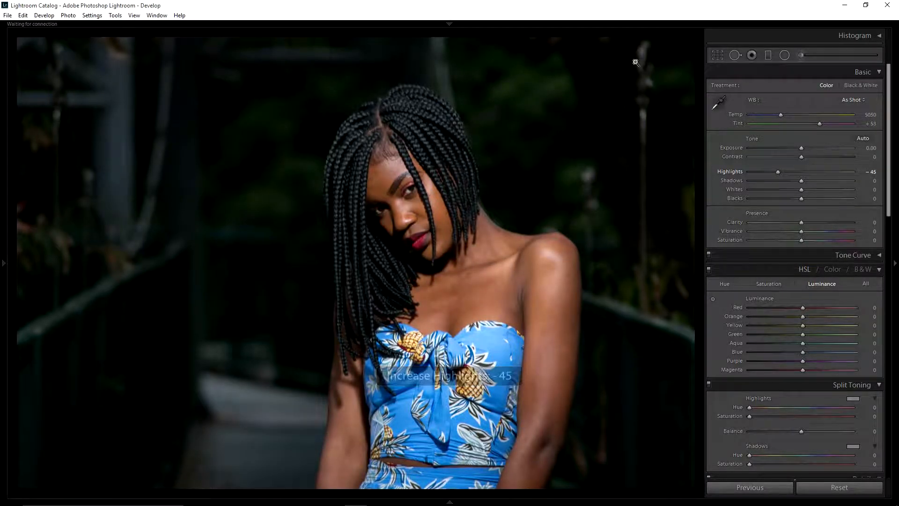
key("equal")
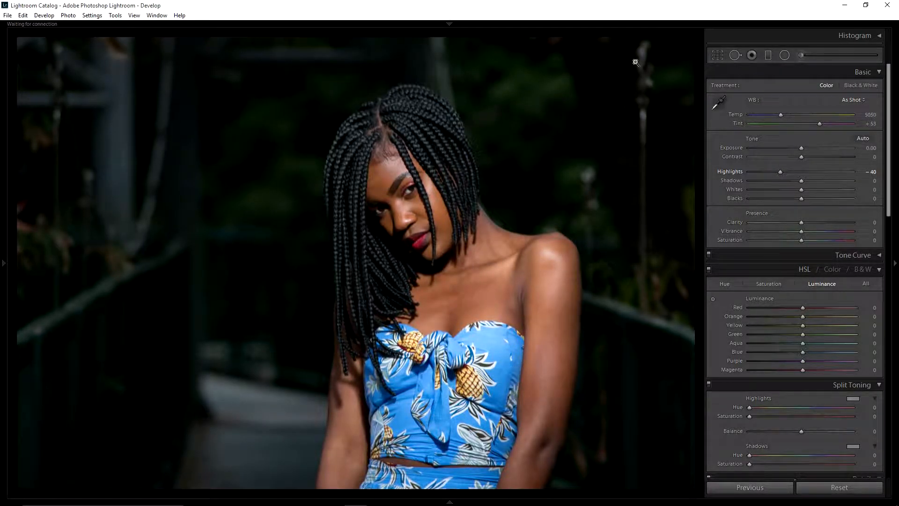
Step: Raise the portrait's Shadows to +25
key("comma")
key("period")
key("period")
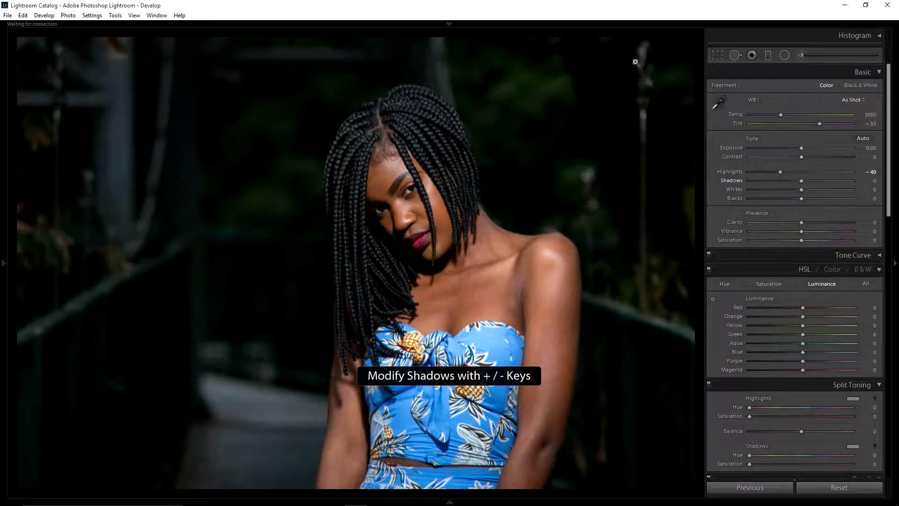
key("equal")
key("equal")
key("equal")
key("equal")
key("equal")
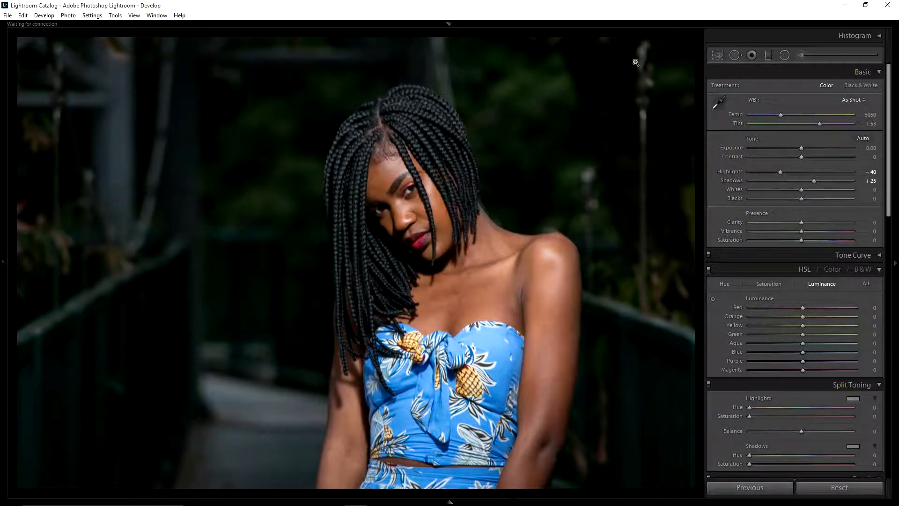
Step: Check the photo's histogram, try the Shadows at +30 and return them to +25
left_click(880, 72)
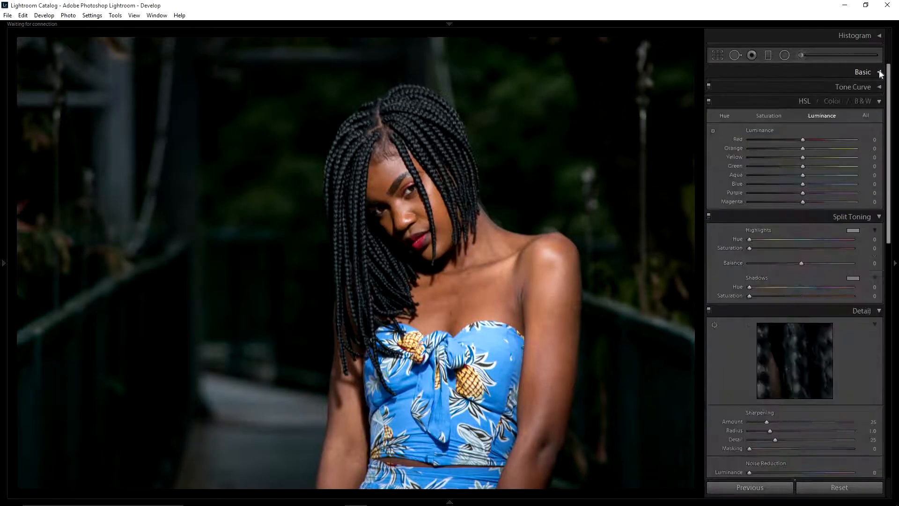
left_click(879, 73)
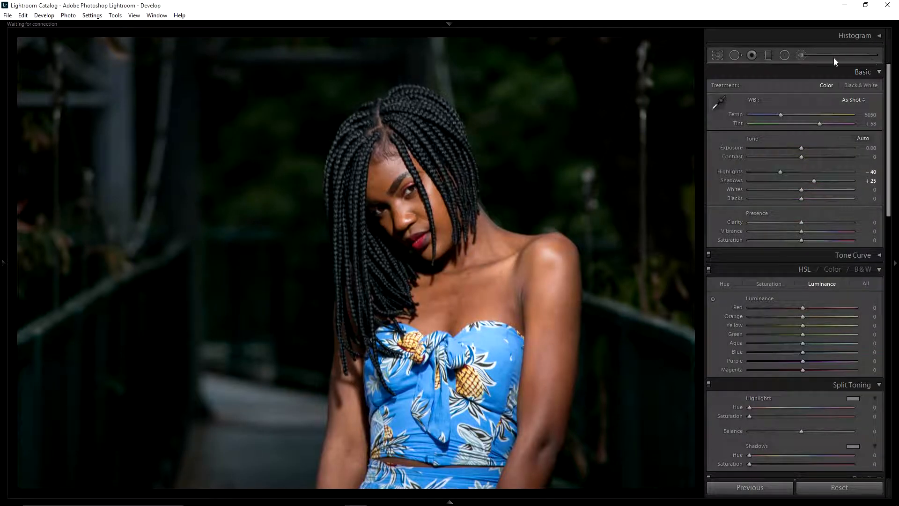
left_click(879, 37)
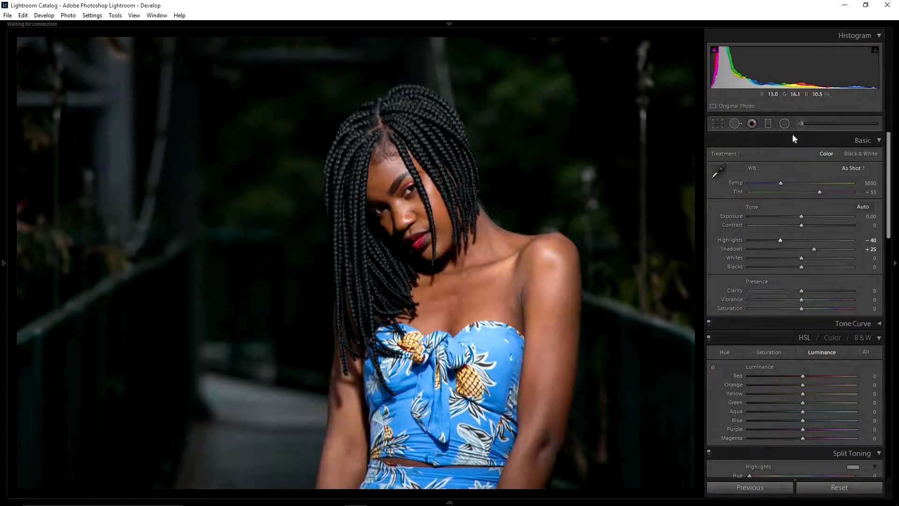
left_click(878, 36)
key("plus")
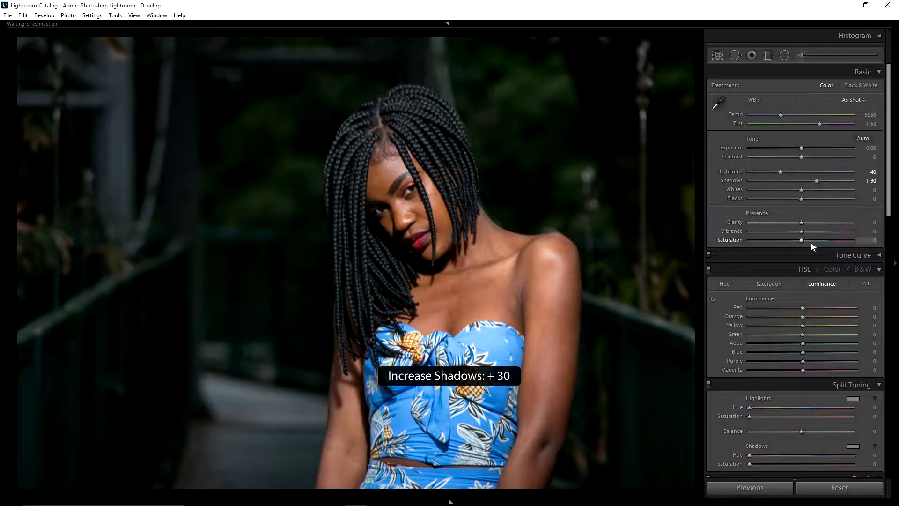
key("minus")
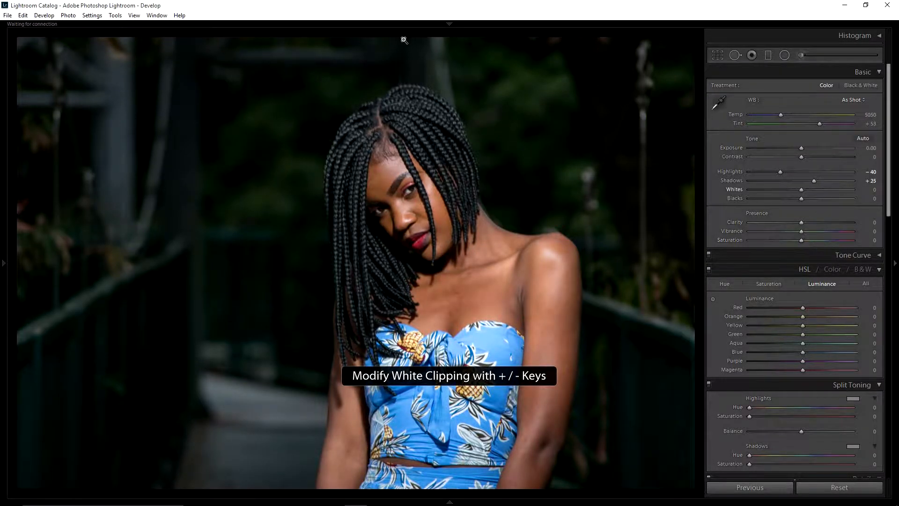
Step: Lower the portrait's Blacks to -15
key("period")
key("minus")
key("minus")
key("minus")
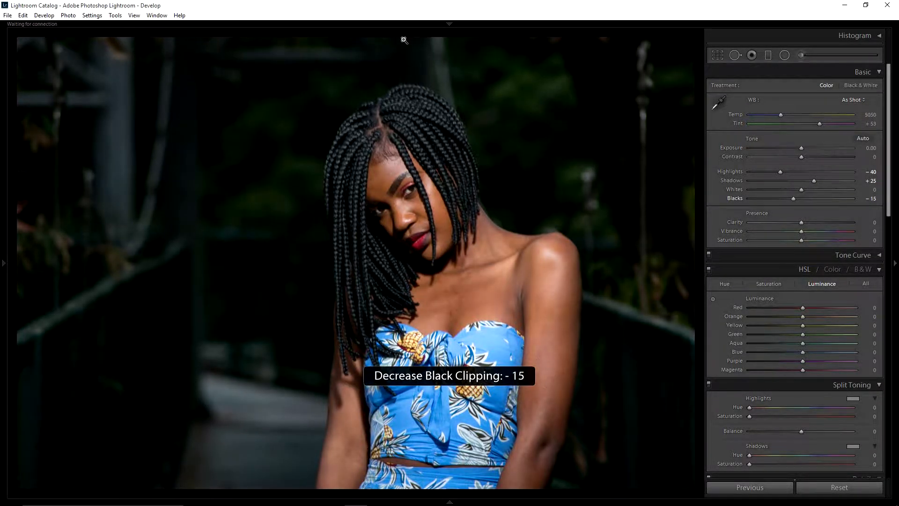
key("comma")
key("comma")
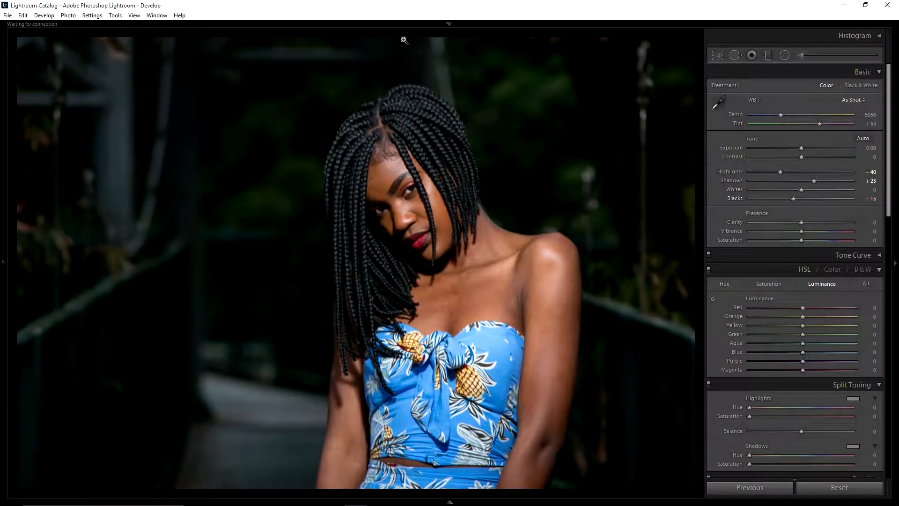
Step: Lower the portrait's Shadows to +20 in the Basic tone adjustments
key("minus")
key("comma")
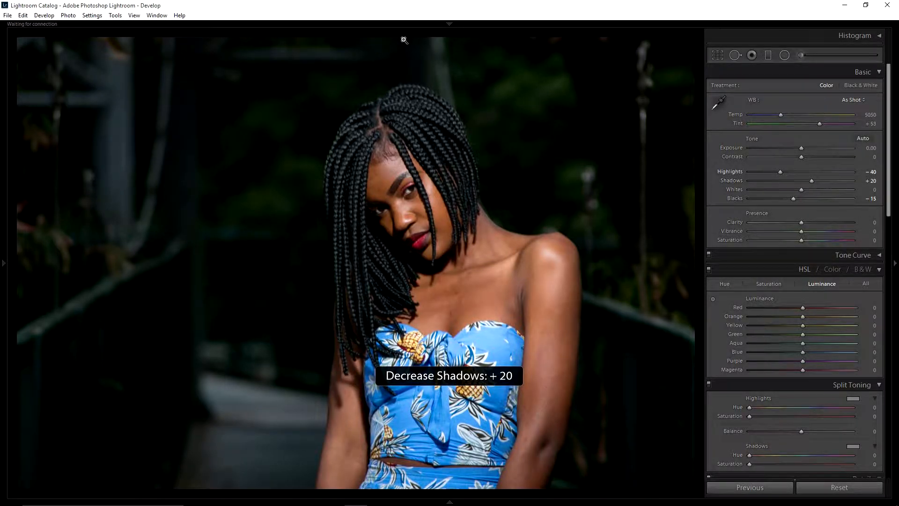
key("period")
key("period")
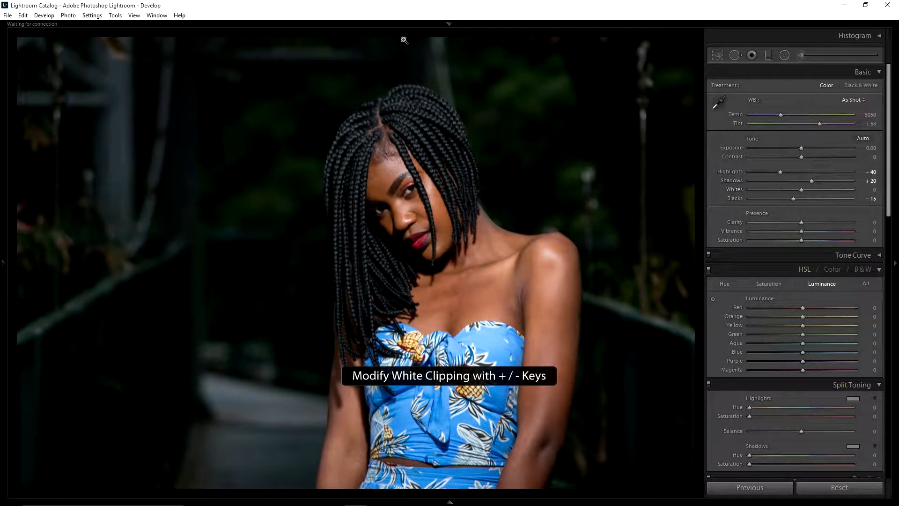
Step: Try raising the portrait's Contrast to +15
key("comma")
key("comma")
key("comma")
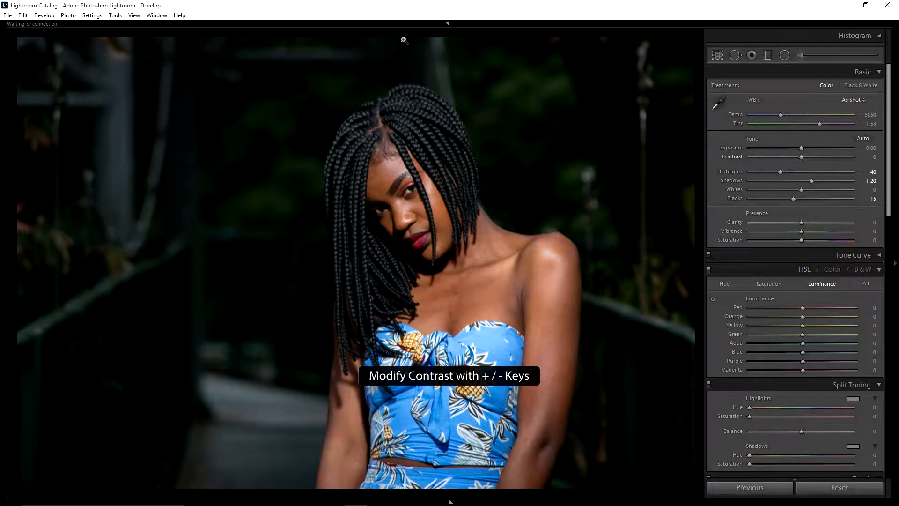
key("minus")
key("equal")
key("equal")
key("equal")
key("equal")
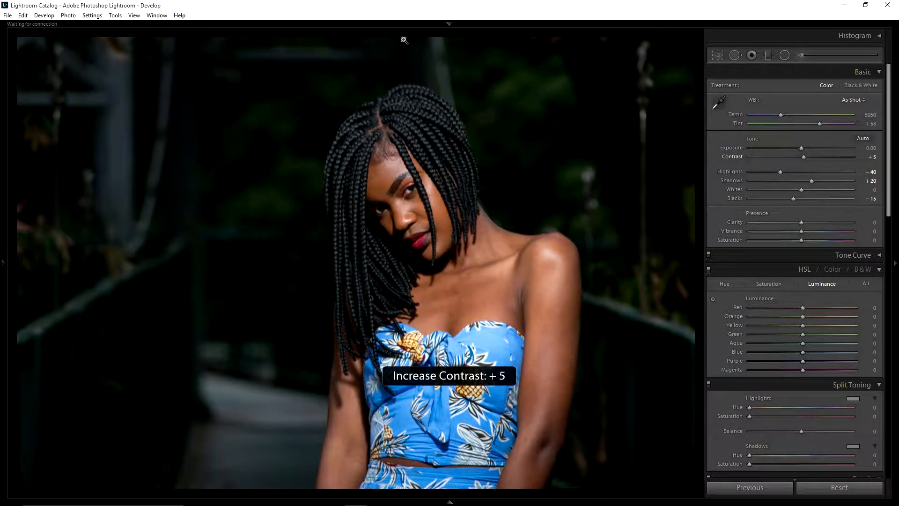
Step: Set the Highlights to -35, then try the Shadows at +30 and return them to +20
key("period")
key("equal")
key("equal")
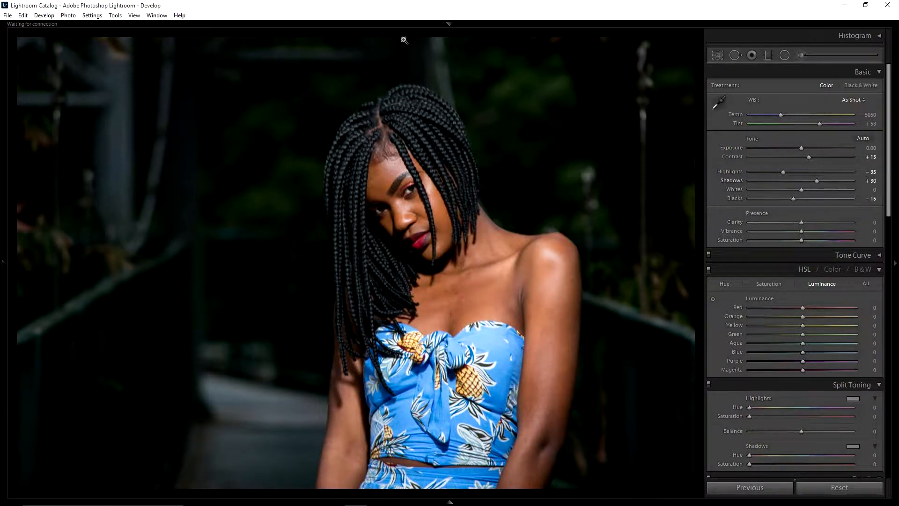
key("minus")
key("minus")
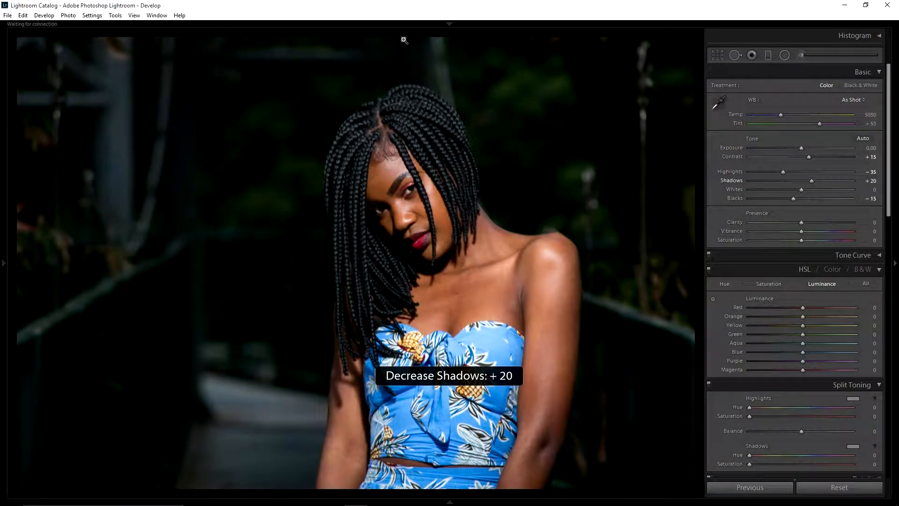
Step: Lower the portrait's Contrast to -5
key("comma")
key("comma")
key("minus")
key("minus")
key("minus")
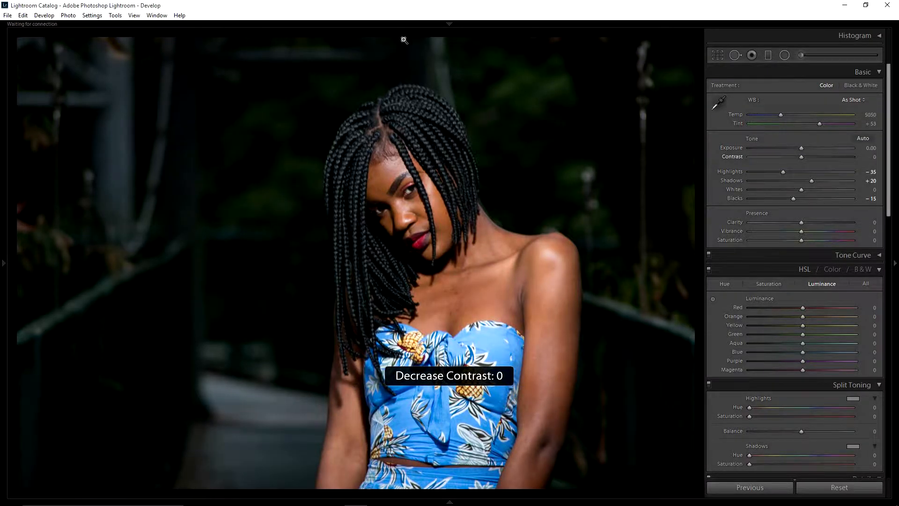
key("minus")
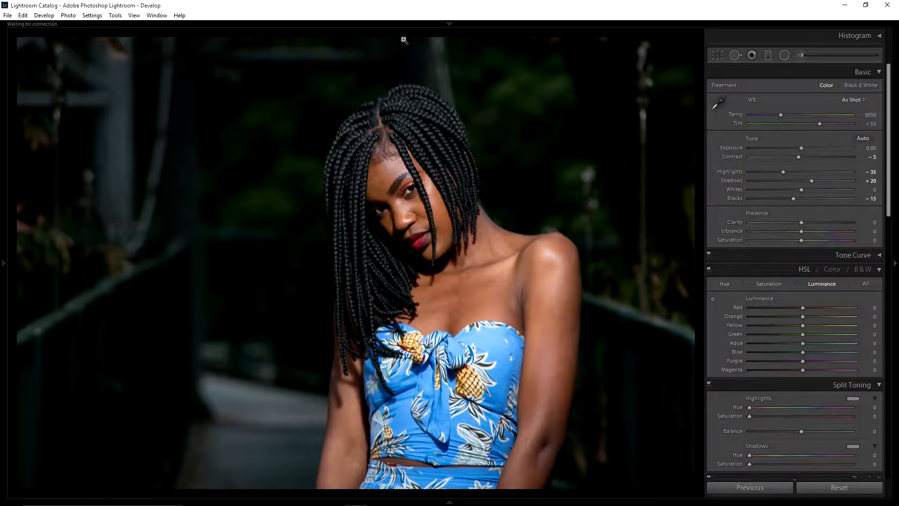
Step: Try the Exposure at +0.20 and settle it at +0.10
key("comma")
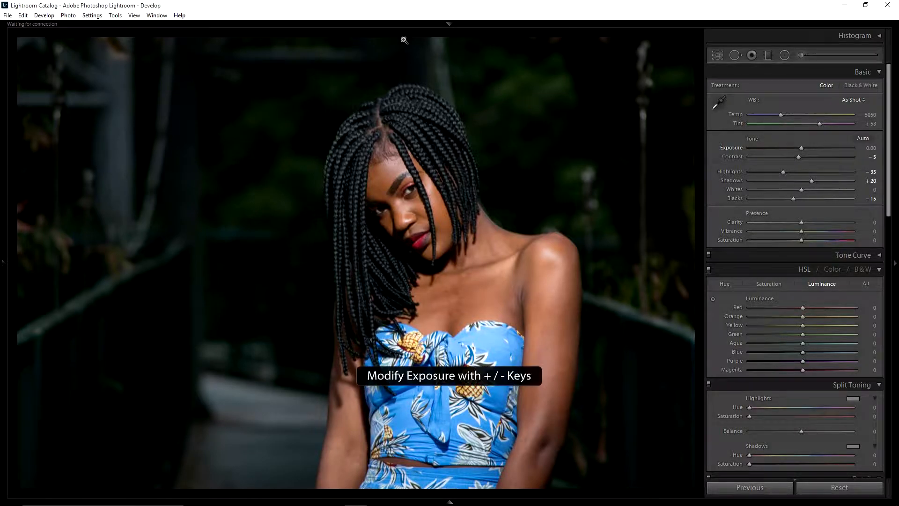
key("plus")
key("plus")
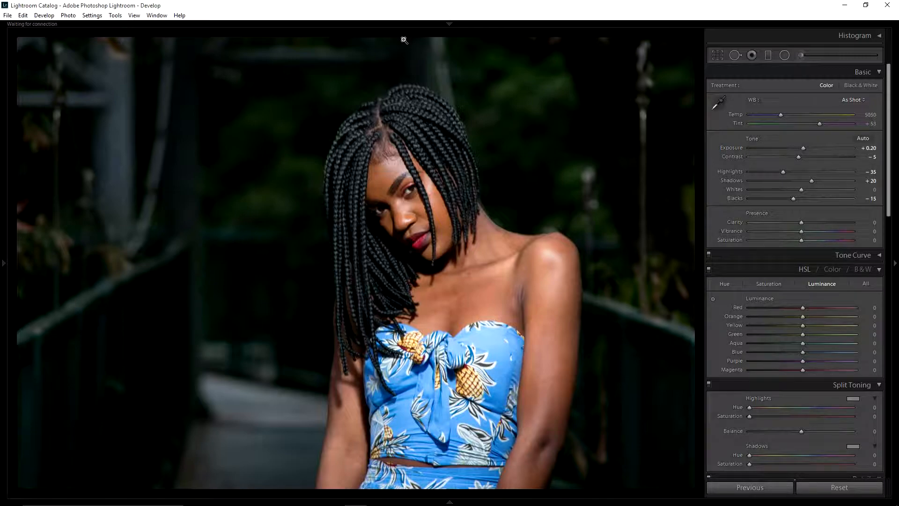
key("minus")
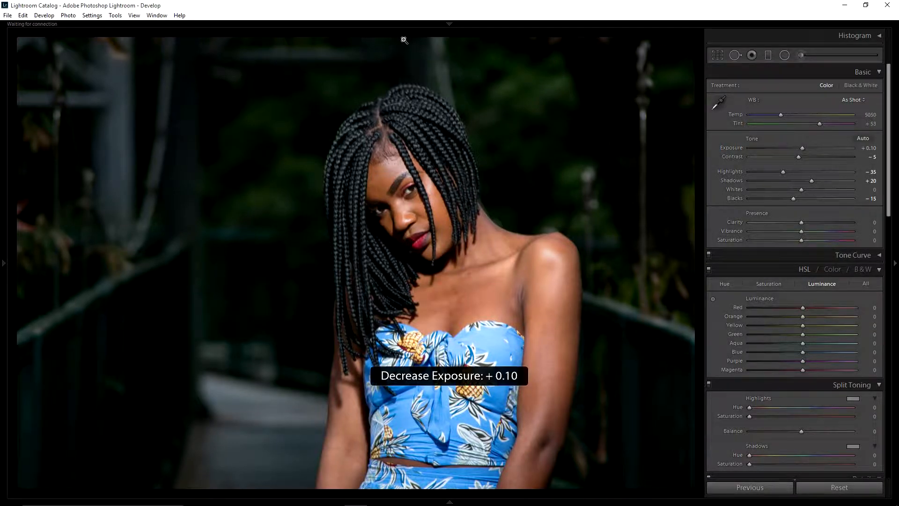
key("plus")
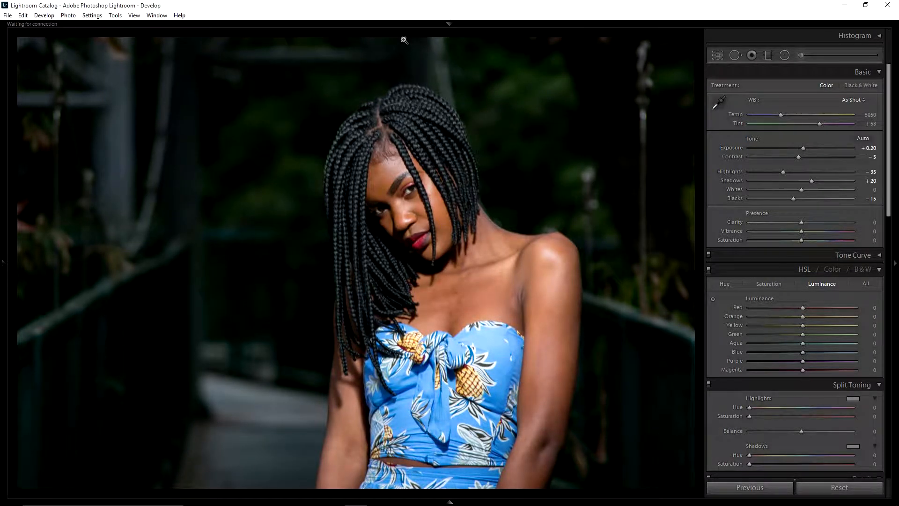
key("minus")
Step: Lower the Contrast to -10 and the Whites to -15
key("period")
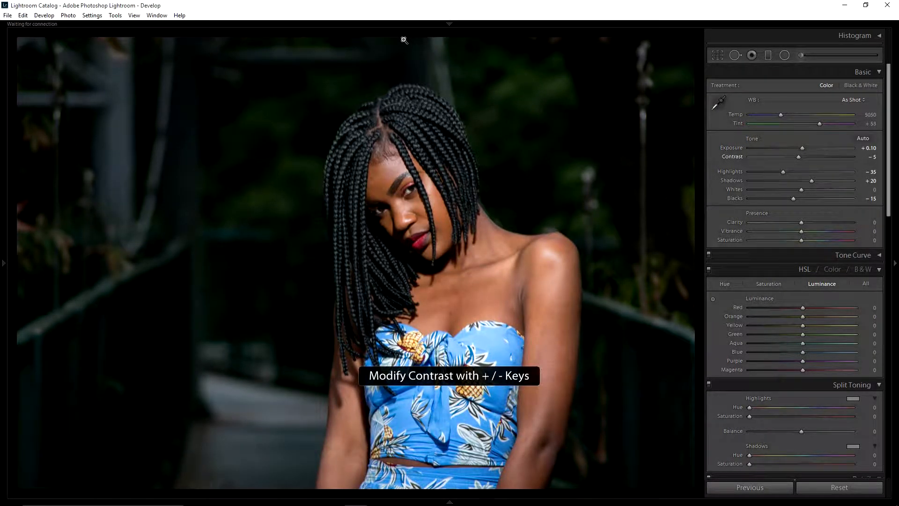
key("minus")
key("period")
key("period")
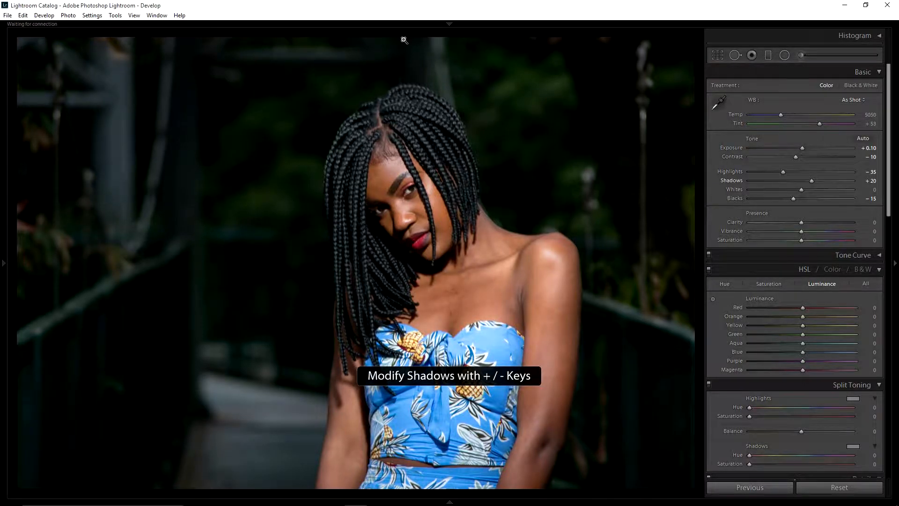
key("period")
key("minus")
key("minus")
key("minus")
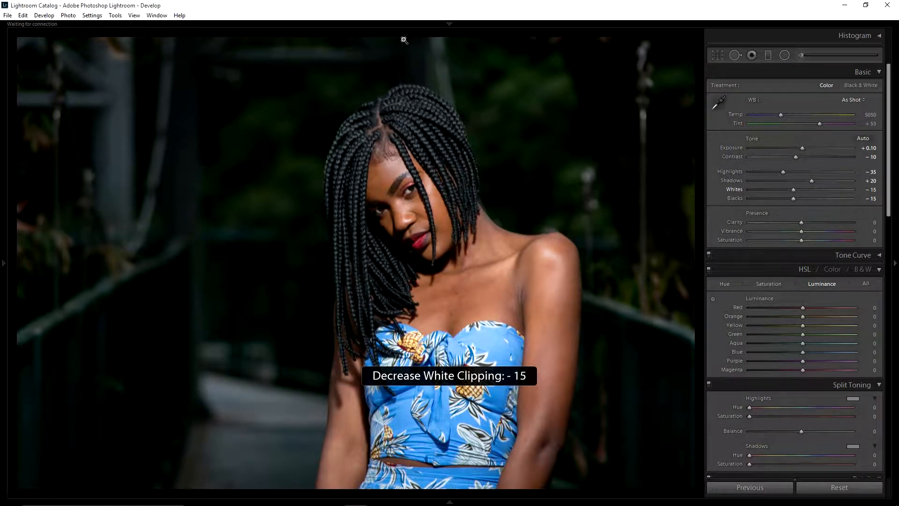
Step: Raise the portrait's Clarity to +5
key("period")
key("period")
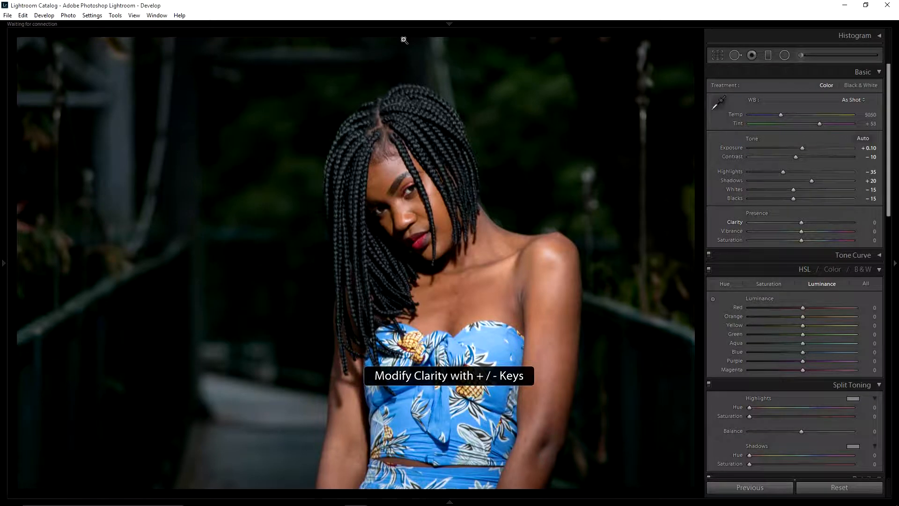
key("plus")
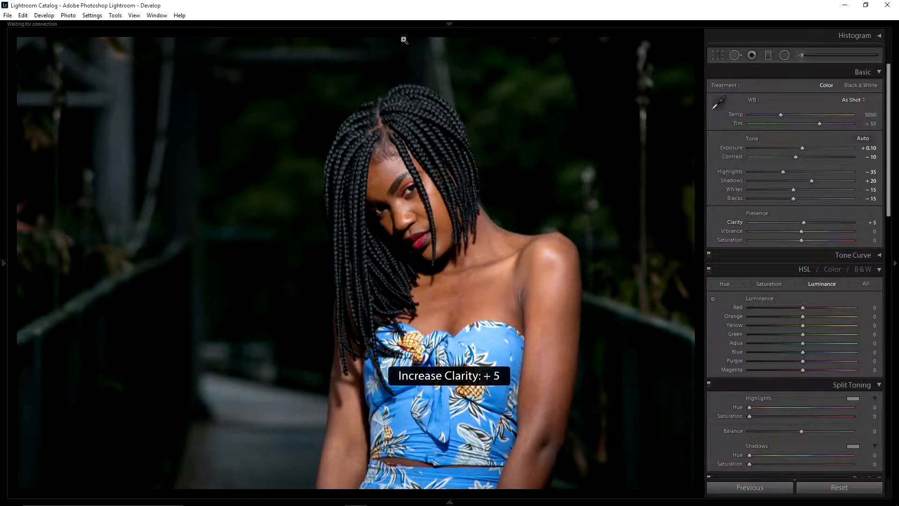
key("minus")
key("plus")
Step: Raise the Vibrance to +15 and lower the Saturation to -10
key("period")
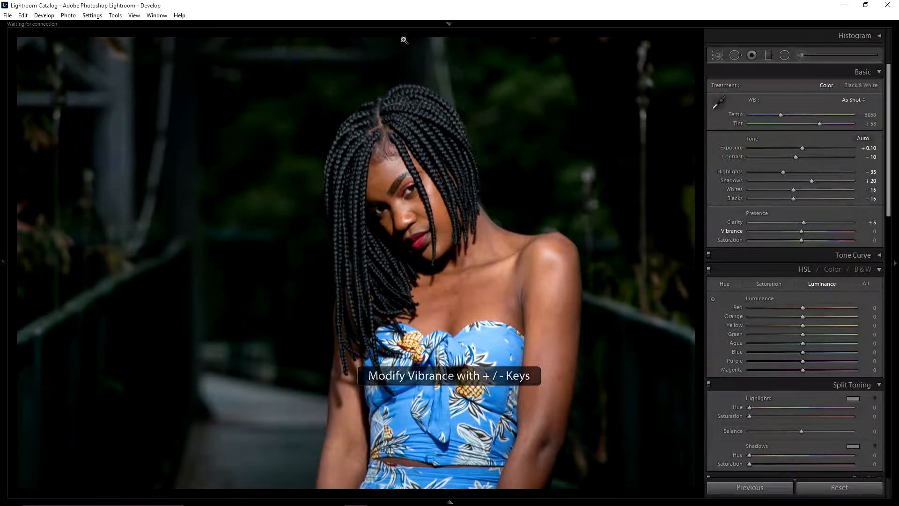
key("plus")
key("plus")
key("plus")
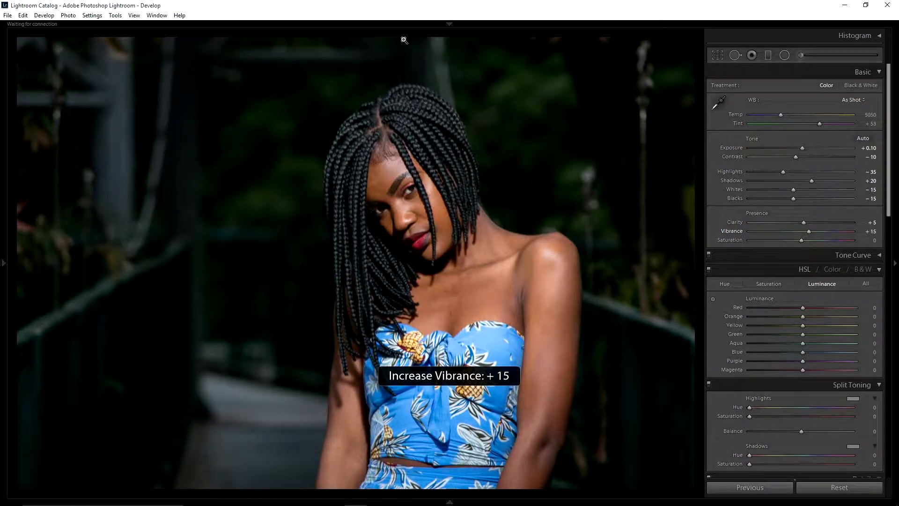
key("period")
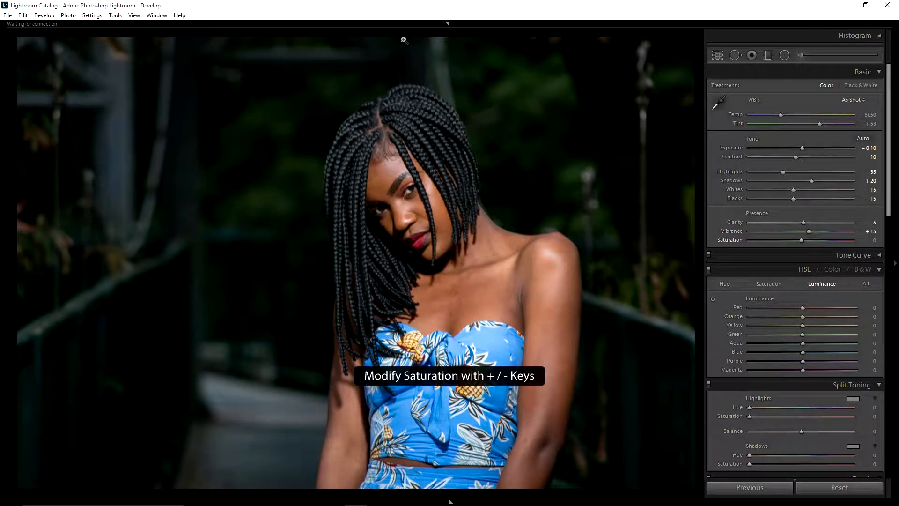
key("minus")
key("minus")
Step: Raise the portrait's Vibrance to +40
key("comma")
key("plus")
key("plus")
key("plus")
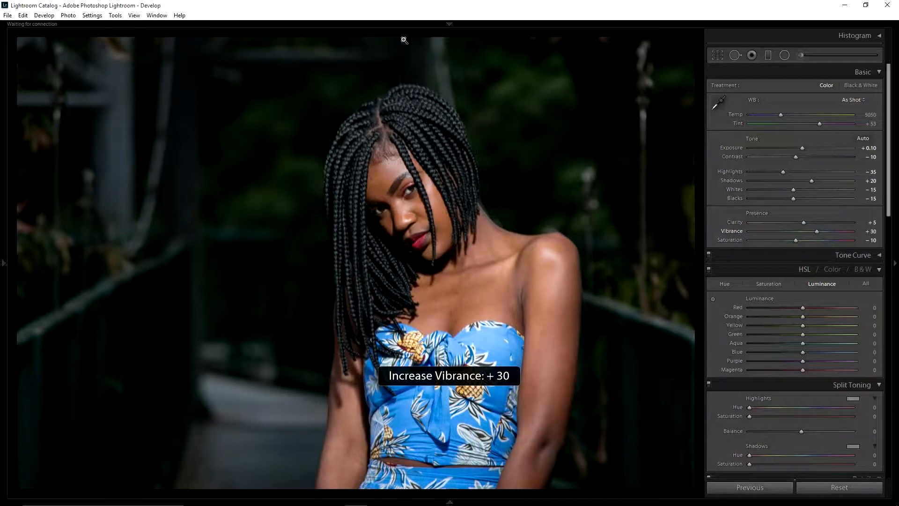
key("plus")
key("plus")
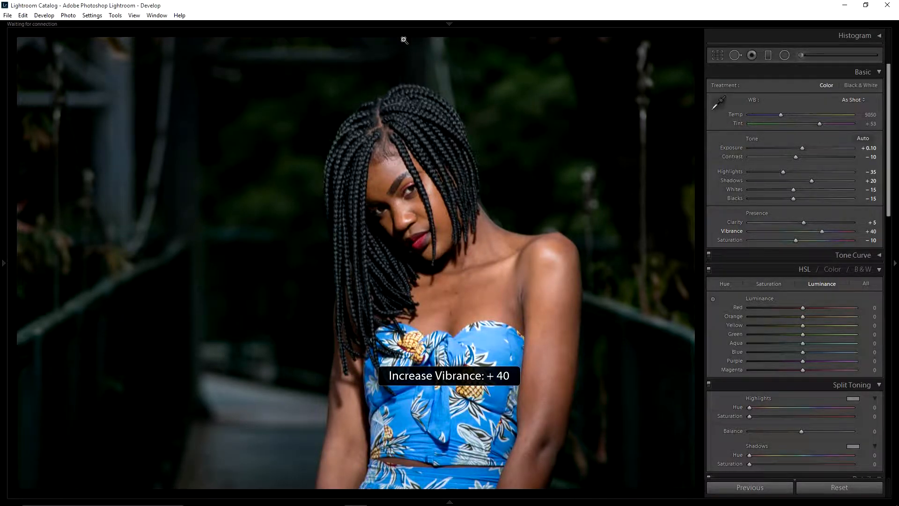
key("plus")
key("minus")
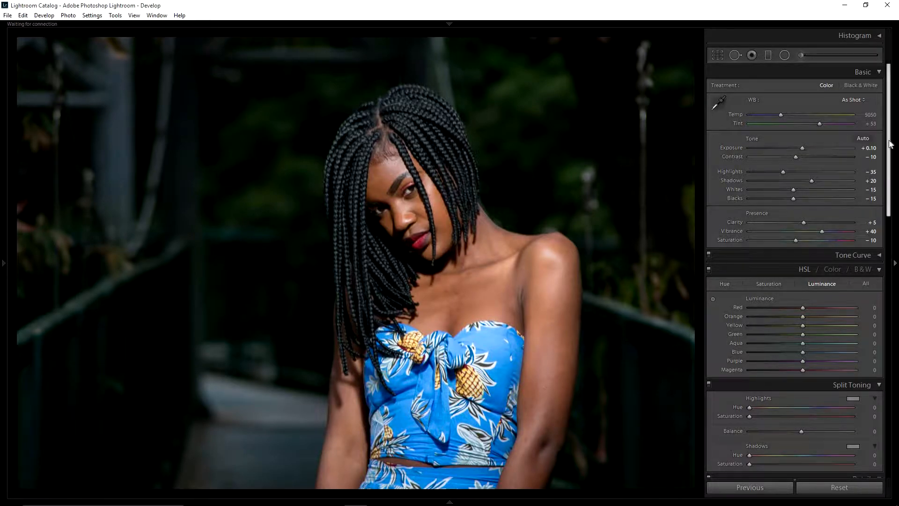
Step: Set the Orange luminance to +12, testing +100 and undoing it, and show the HSL Hue adjustments
scroll(890, 144, "down", 3)
scroll(890, 140, "up", 3)
left_click(809, 318)
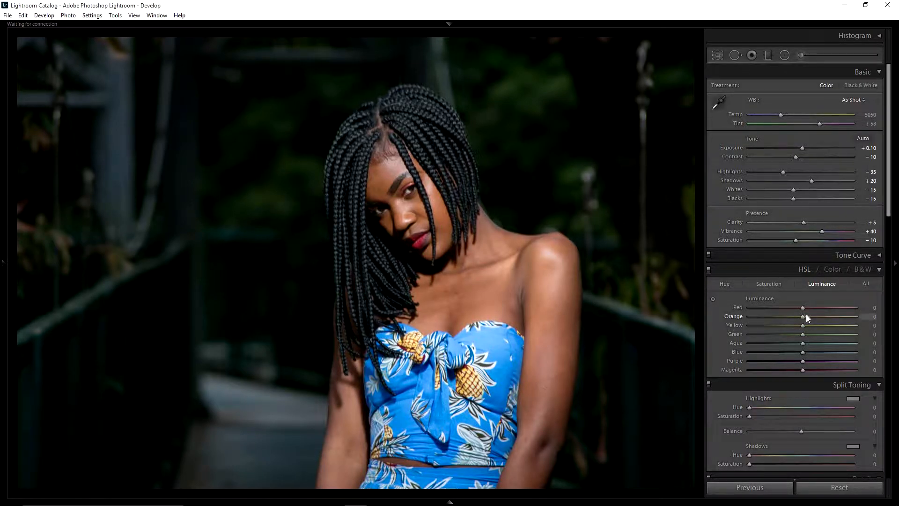
left_click_drag(837, 314, 859, 317)
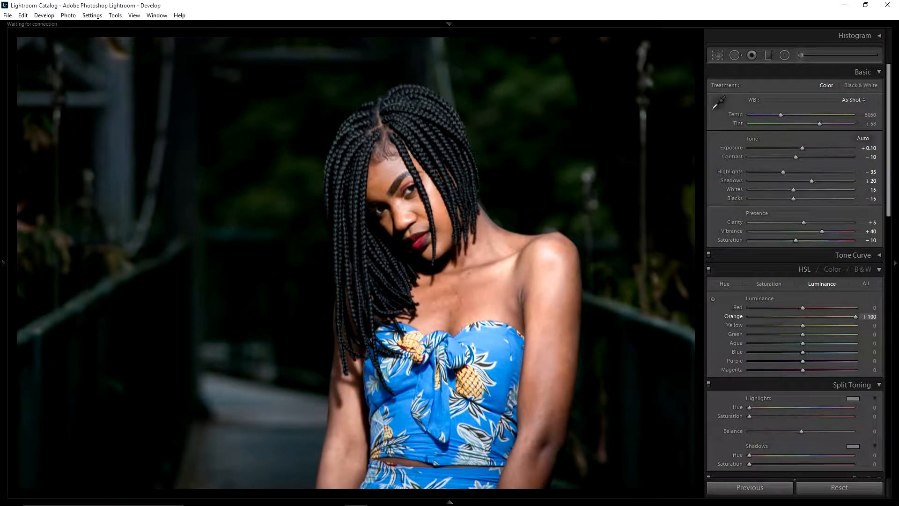
key("ctrl+z")
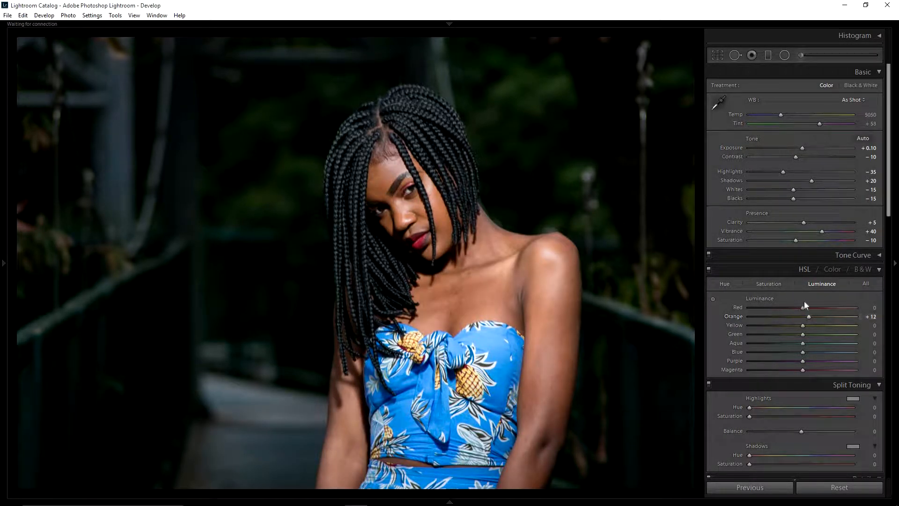
left_click(806, 308)
left_click(725, 284)
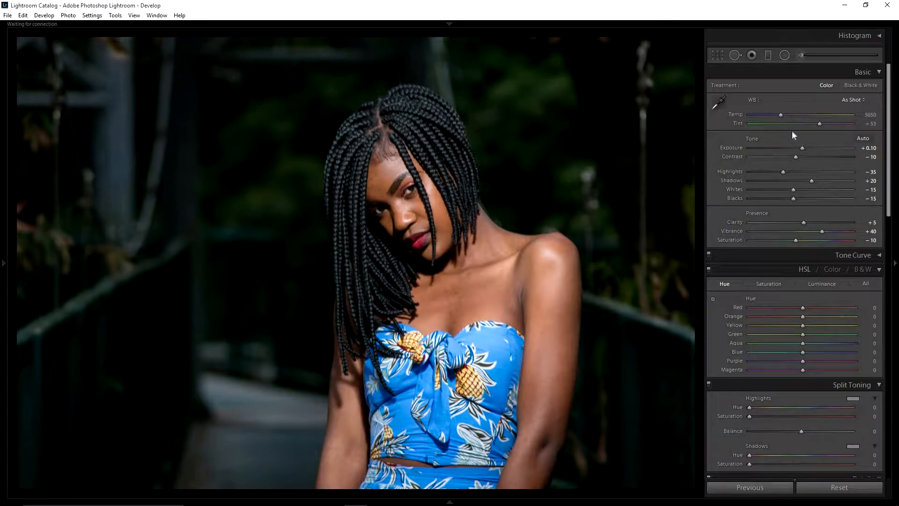
Step: Try the Daylight and Cloudy white balance presets on the portrait
left_click(850, 100)
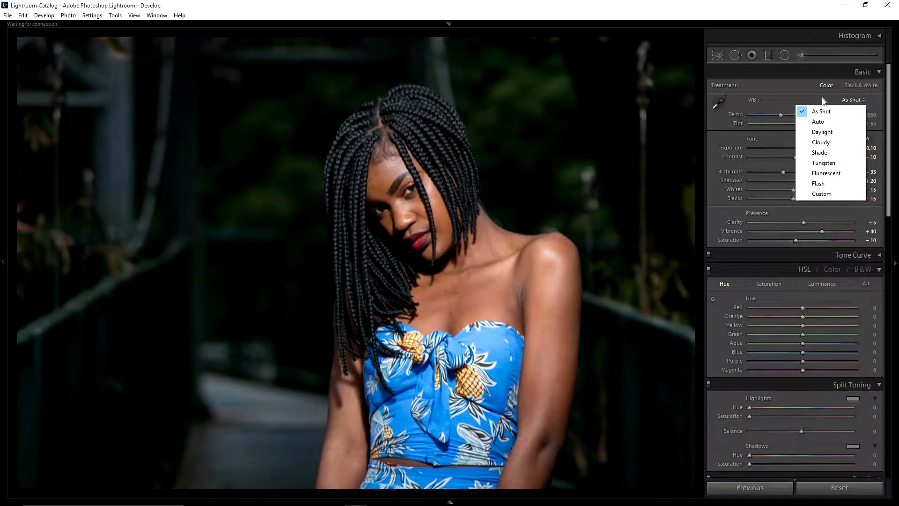
left_click(787, 98)
left_click(810, 100)
left_click(834, 132)
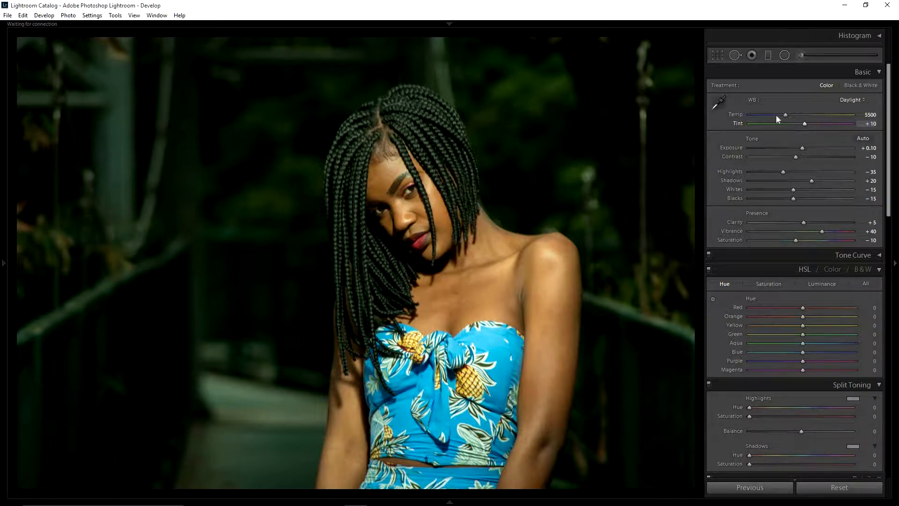
left_click(852, 101)
left_click(823, 142)
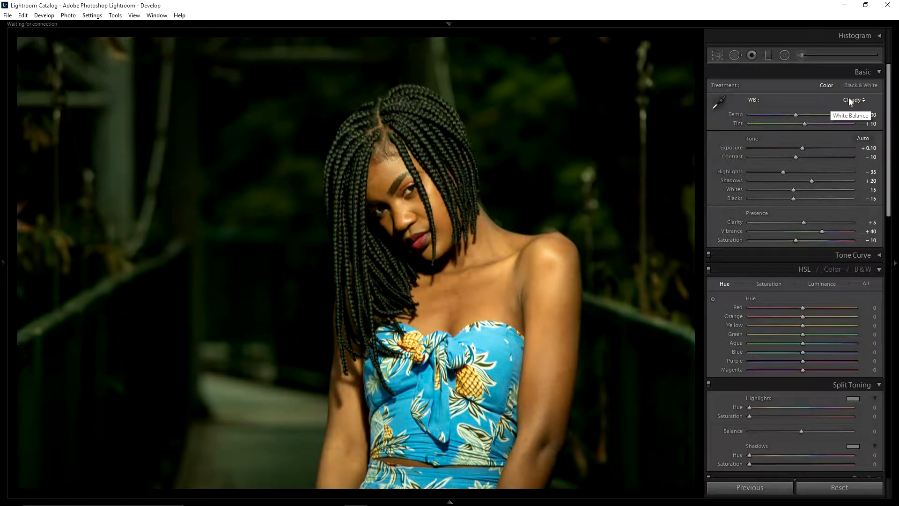
Step: Try the Shade and Tungsten white balance presets on the portrait
left_click(849, 98)
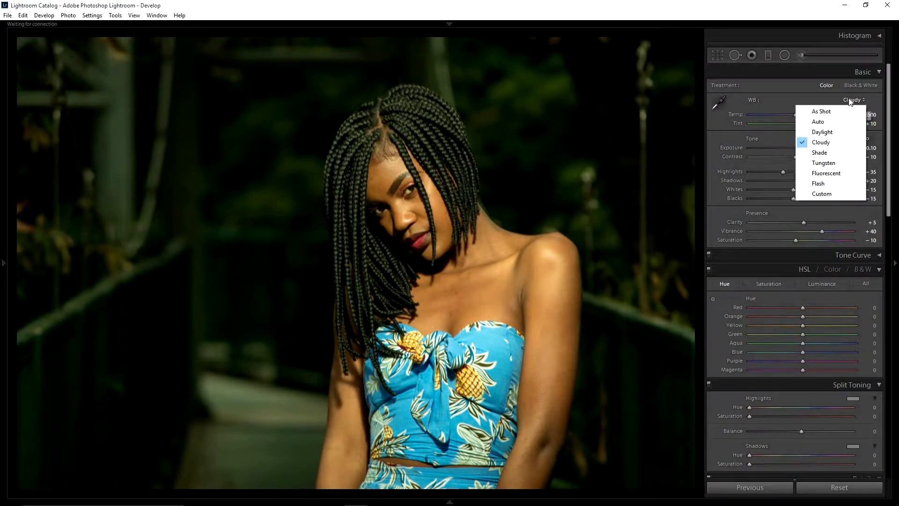
left_click(828, 152)
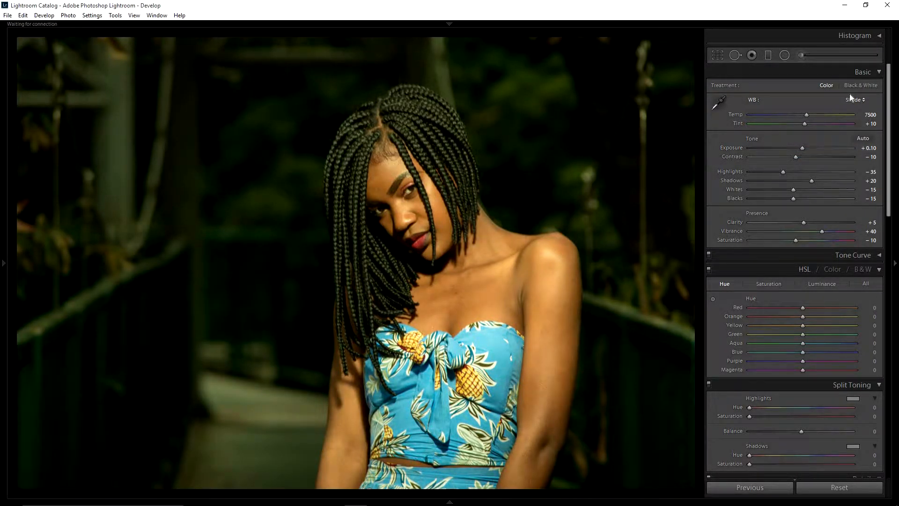
left_click(851, 100)
left_click(824, 164)
Step: Try the Fluorescent white balance preset and warm its Temp to 4579
left_click(850, 98)
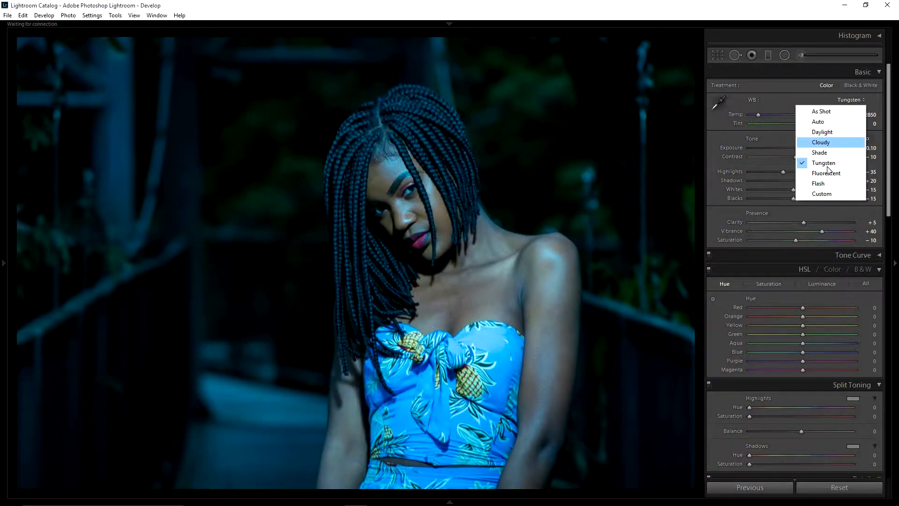
left_click(826, 172)
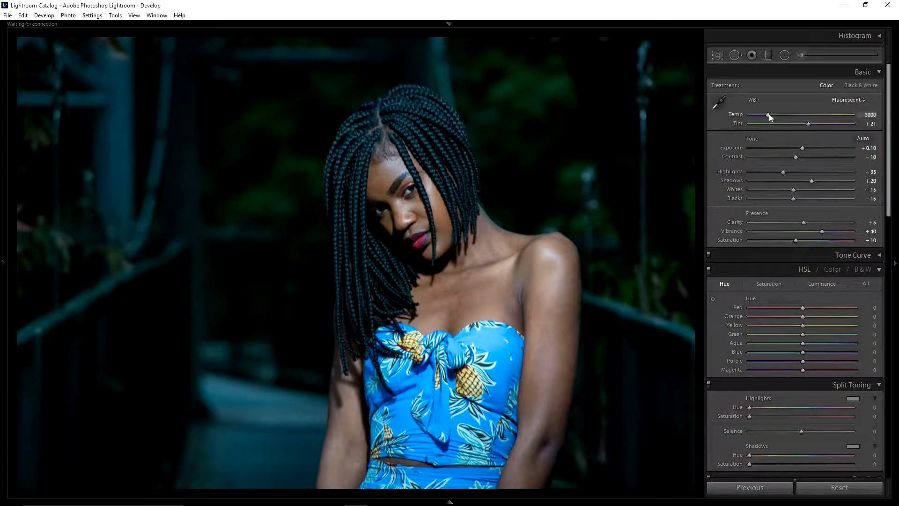
left_click_drag(769, 114, 777, 114)
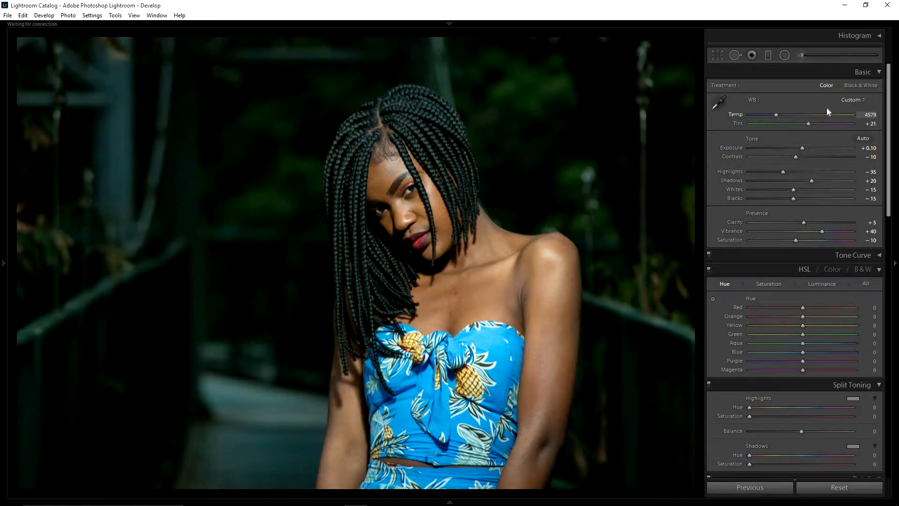
Step: Try the Flash and Auto white balance presets and return the white balance to As Shot
left_click(852, 99)
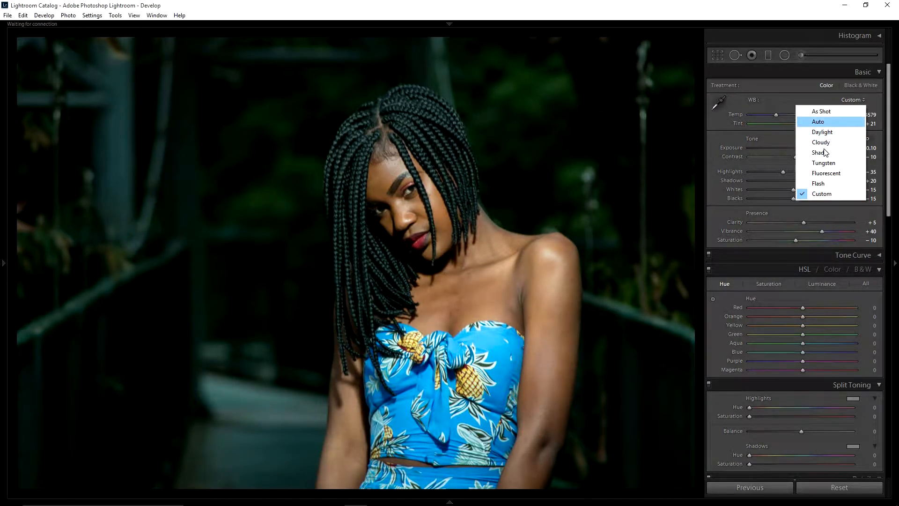
left_click(824, 183)
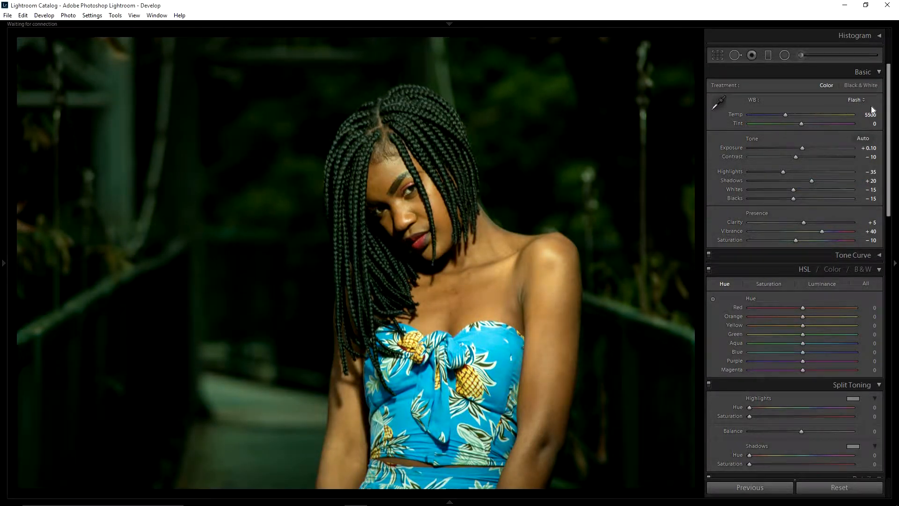
left_click(852, 100)
left_click(820, 123)
left_click(854, 100)
left_click(817, 109)
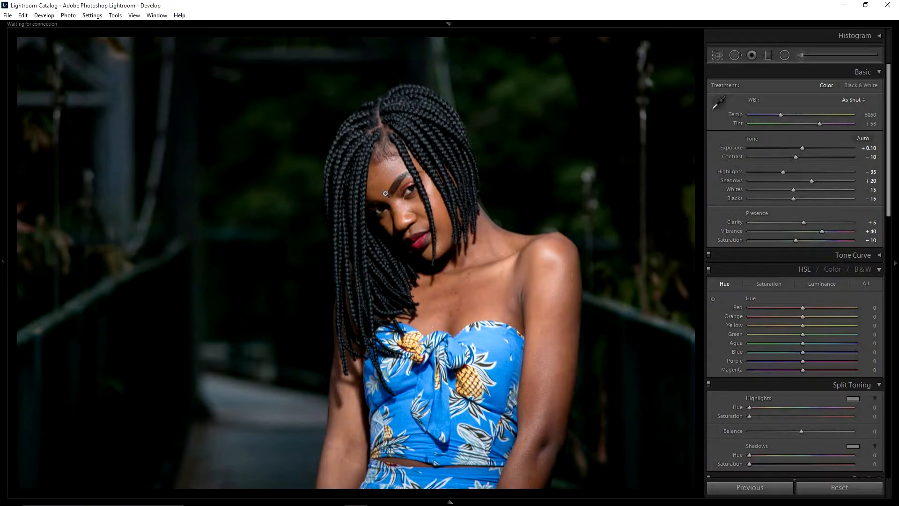
Step: Examine the dress's knot and the skin above it up close, and return to the full photo
double_click(481, 352)
left_click(436, 356)
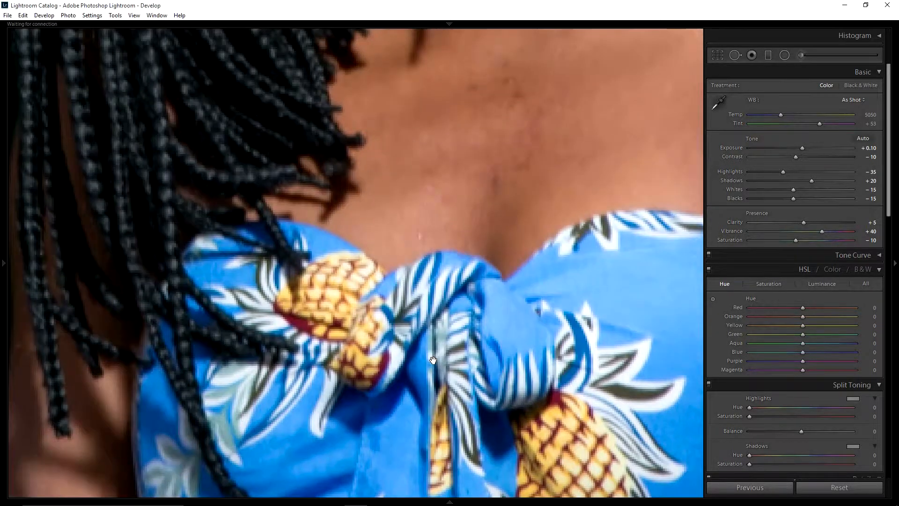
left_click(334, 217)
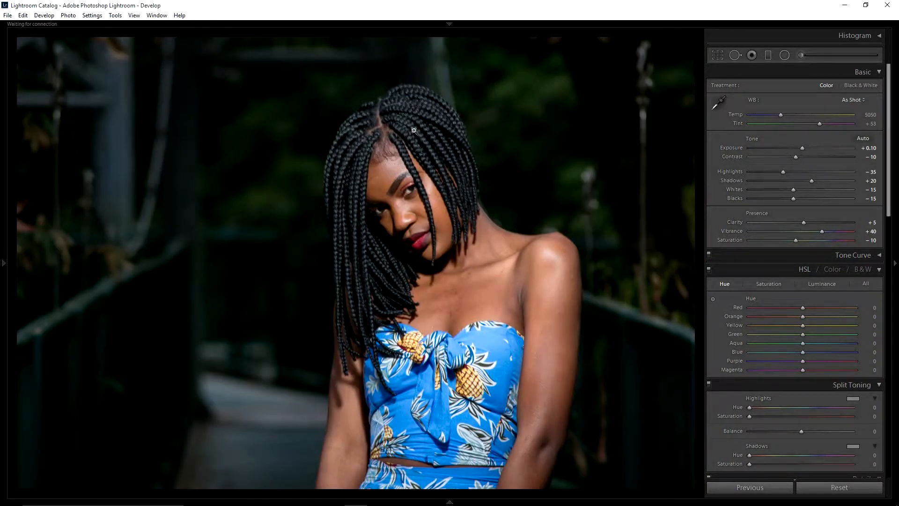